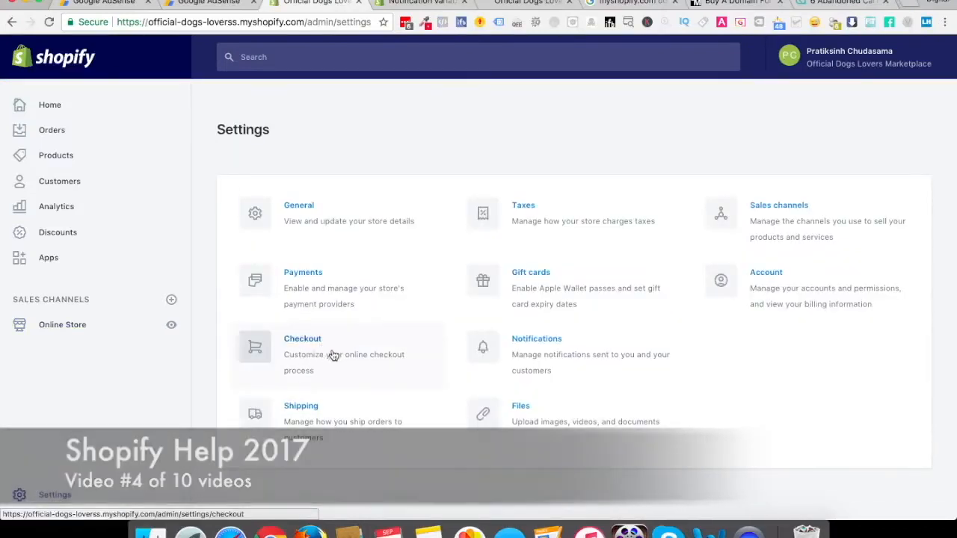
Enable desktop notifications for new orders in the store's notification settings and allow the site to show them
left_click(557, 355)
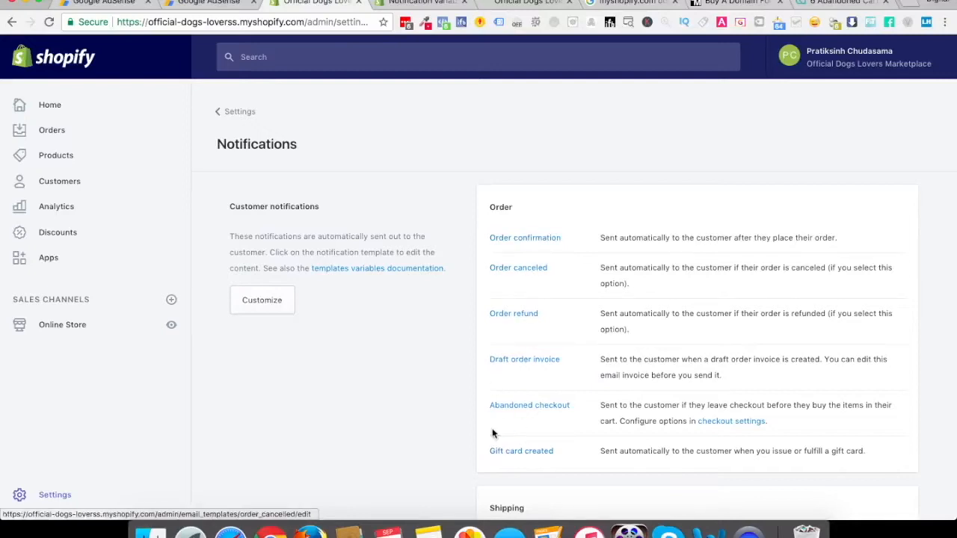
scroll(361, 426, "down", 5)
scroll(362, 426, "down", 10)
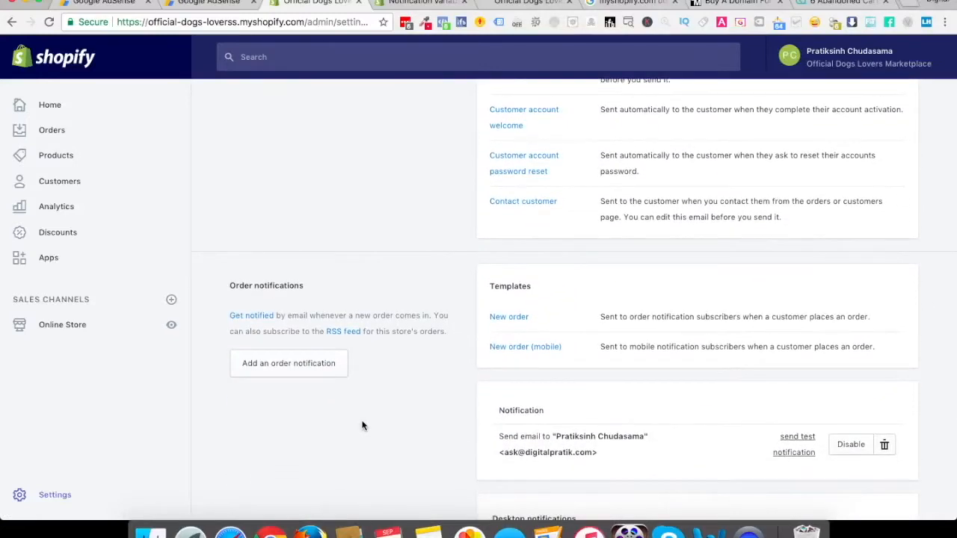
scroll(362, 426, "down", 3)
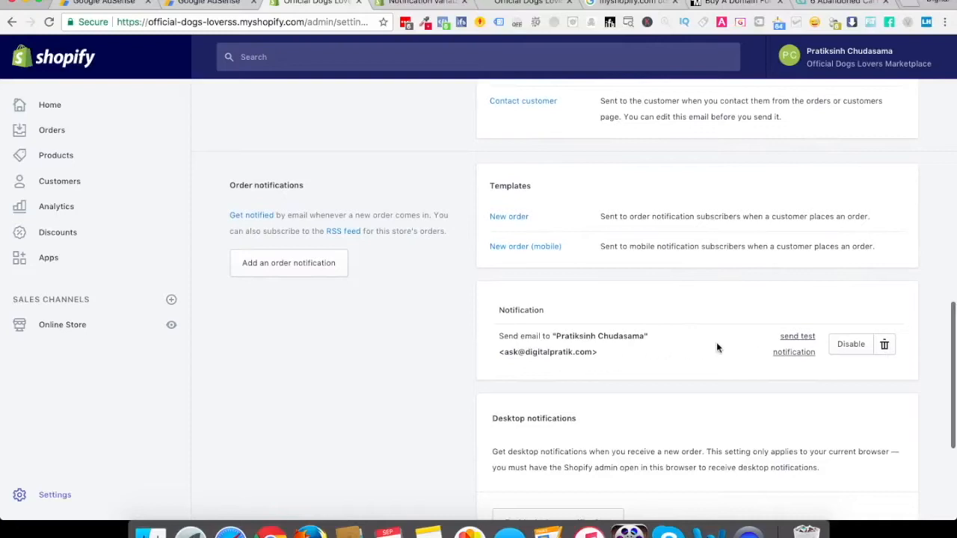
scroll(716, 342, "down", 3)
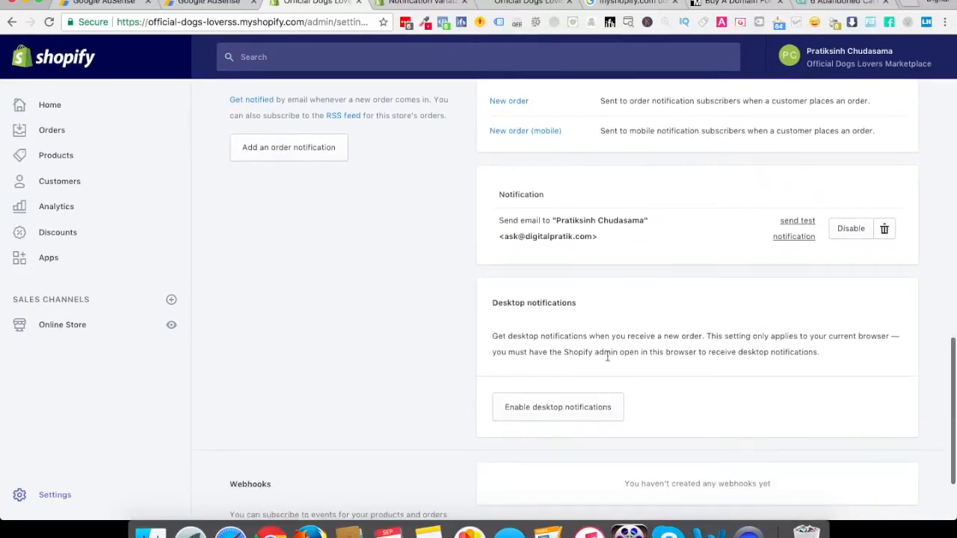
left_click(542, 412)
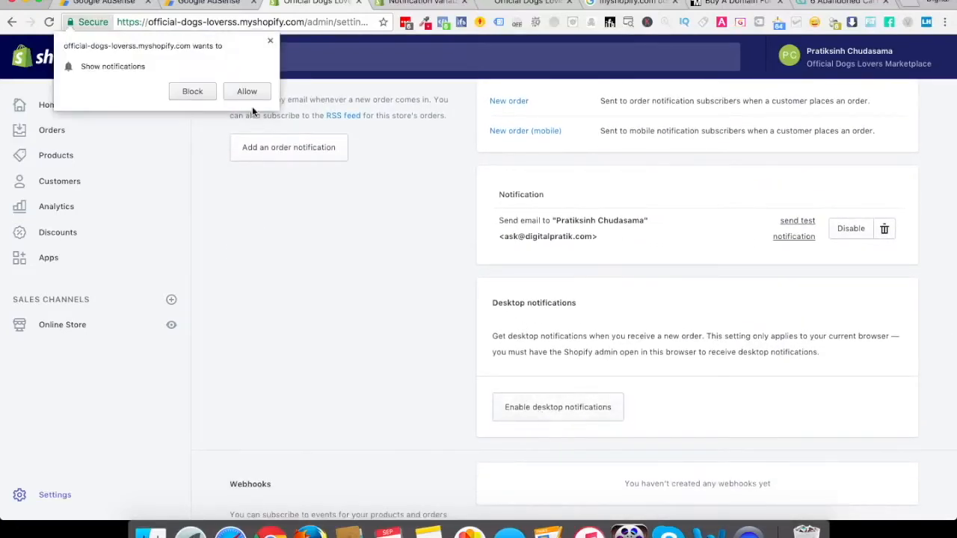
left_click(249, 90)
scroll(381, 209, "down", 3)
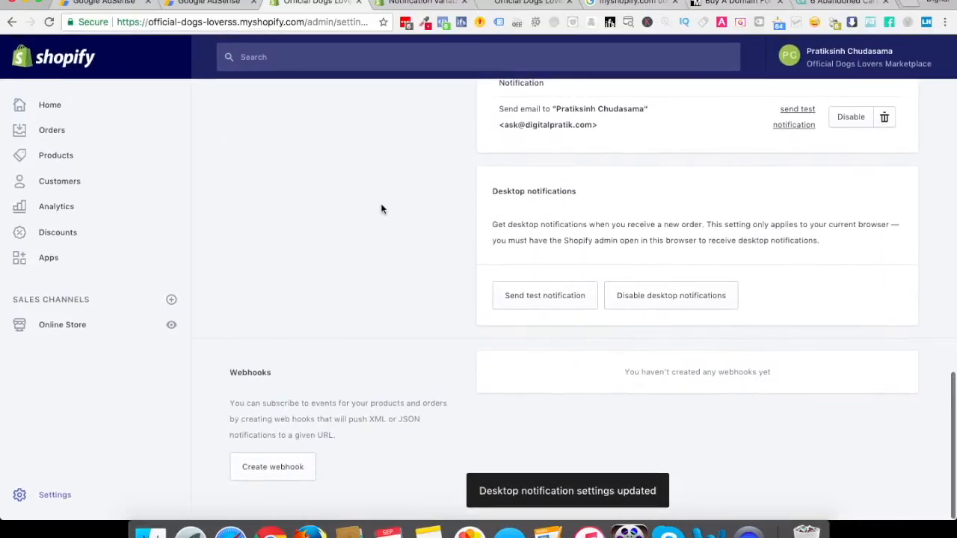
Go to the store's shipping settings and open the Domestic shipping zone for editing
scroll(381, 209, "up", 10)
scroll(381, 209, "up", 5)
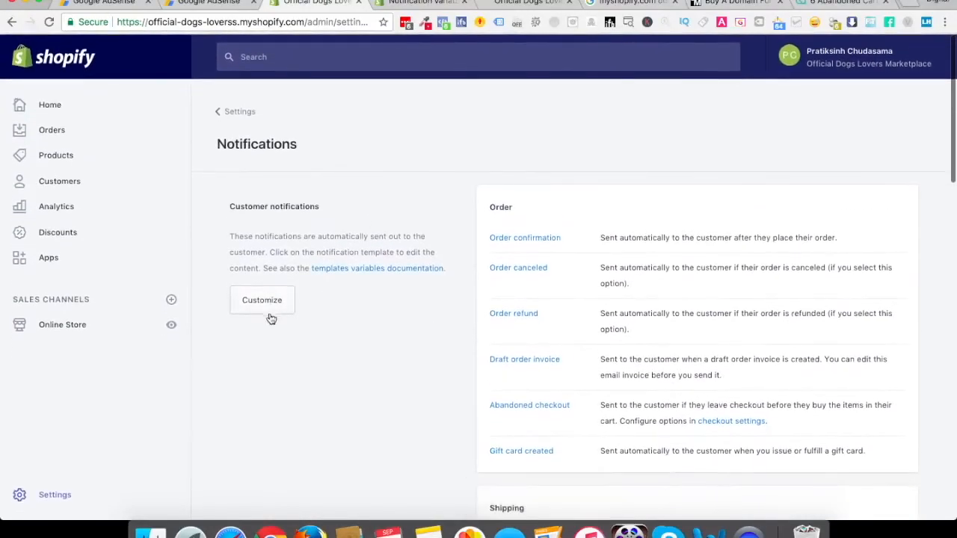
left_click(233, 116)
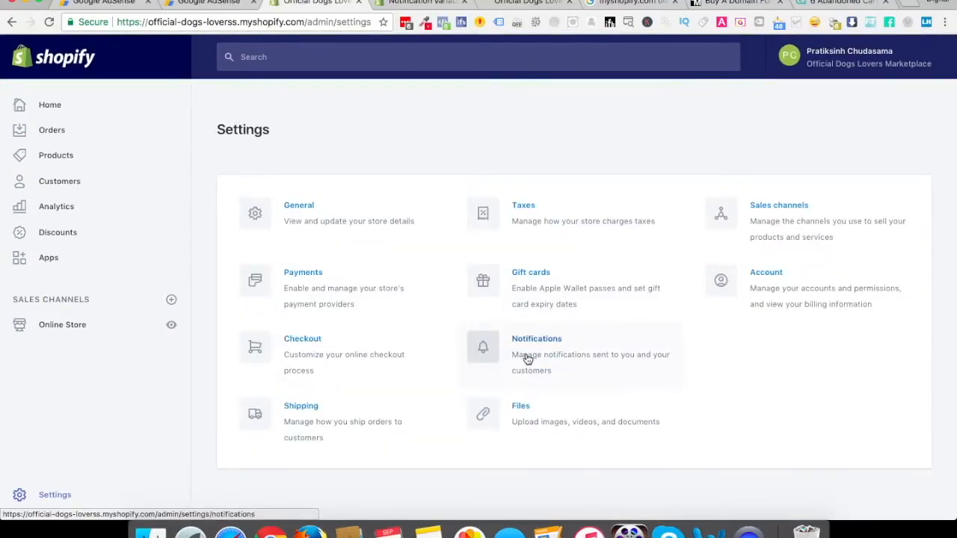
left_click(325, 425)
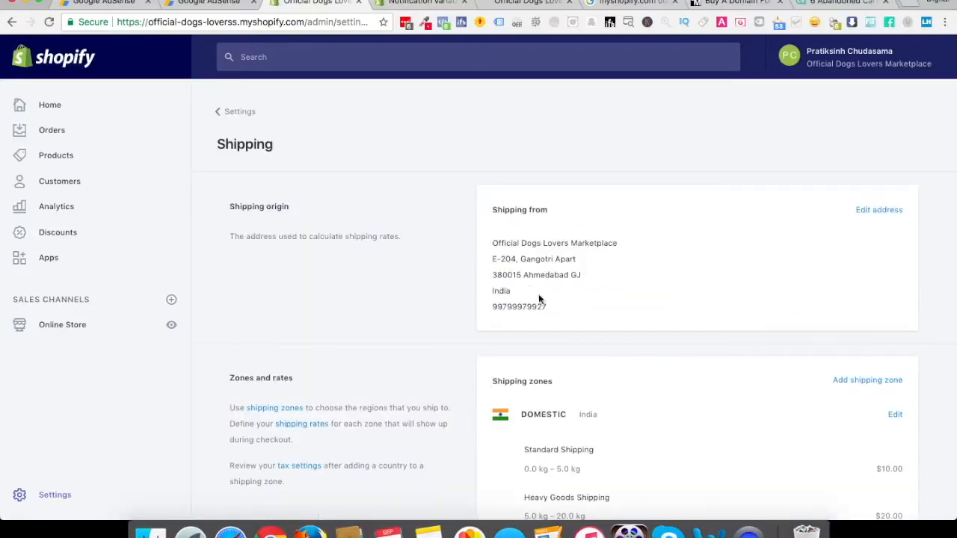
scroll(539, 298, "down", 5)
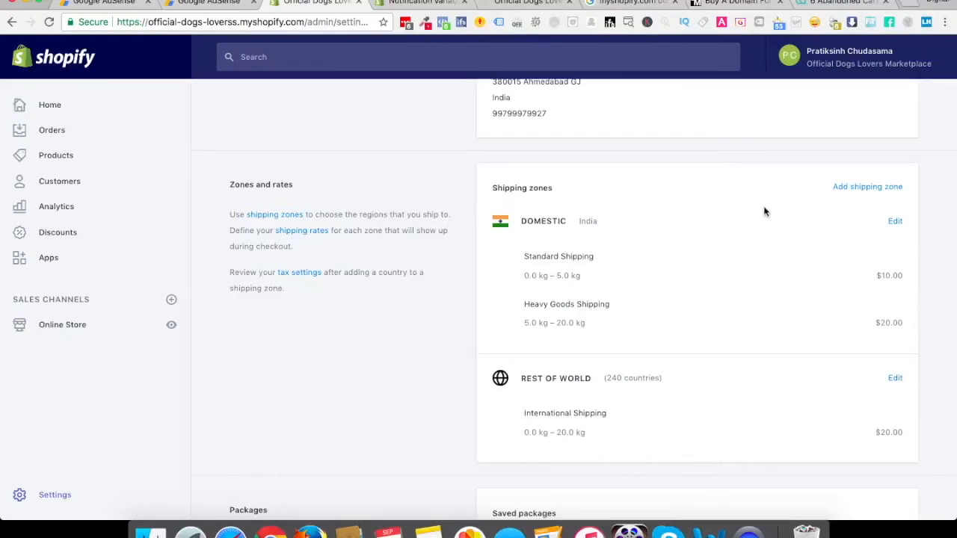
left_click(894, 222)
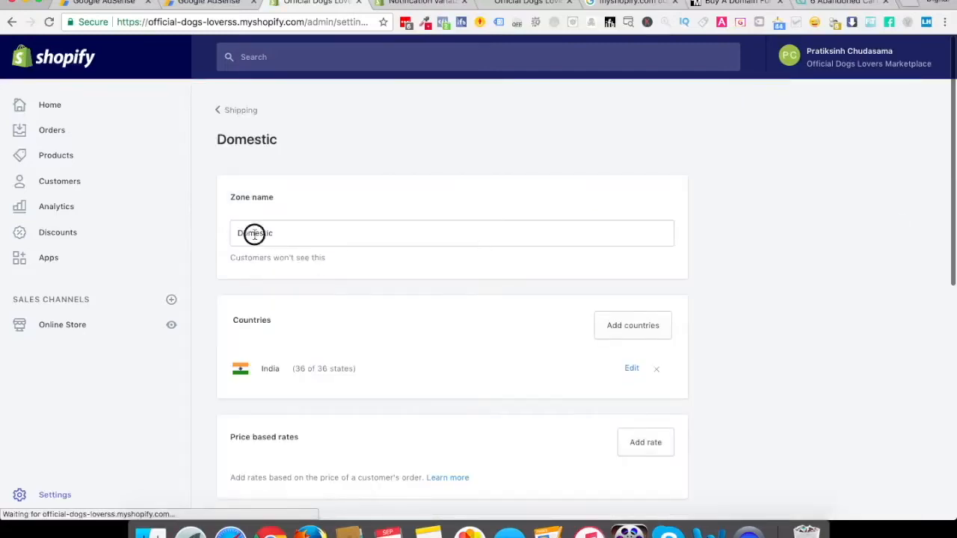
Rename the Domestic shipping zone as Germany Location
double_click(254, 233)
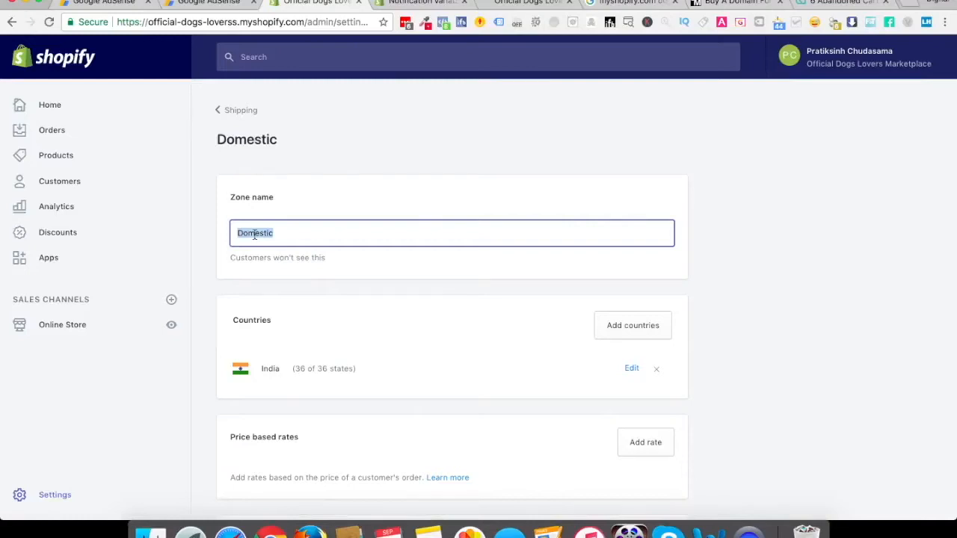
type("Germany ")
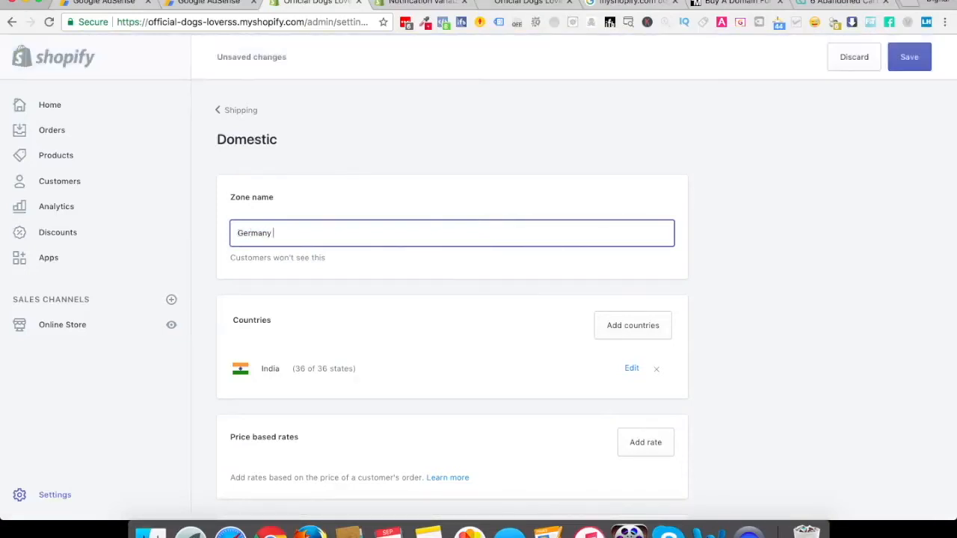
type("Location")
scroll(404, 265, "down", 2)
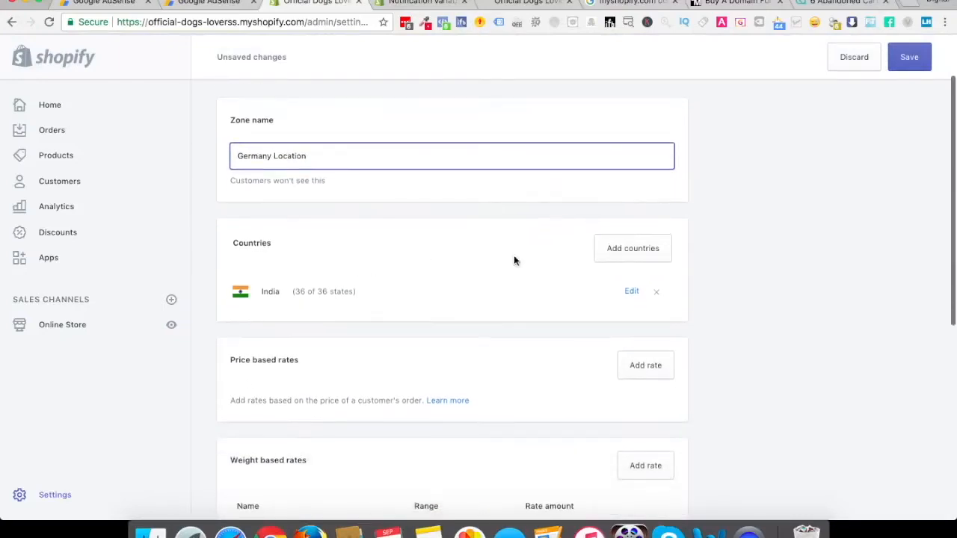
left_click(633, 293)
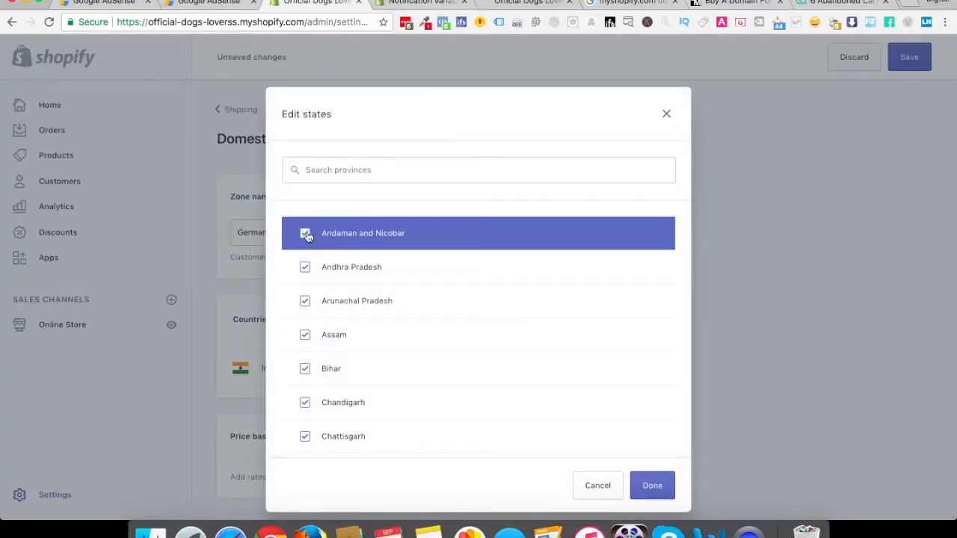
left_click(341, 164)
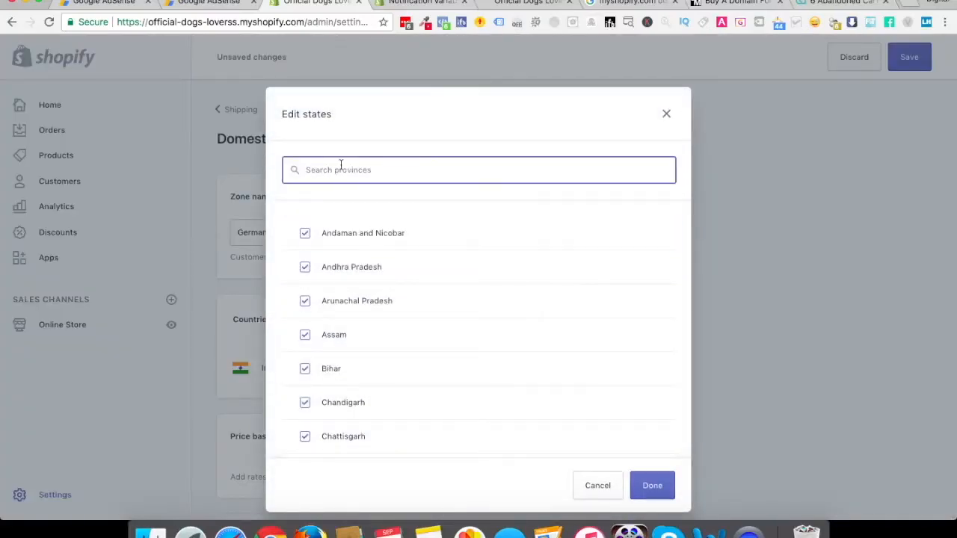
type("germany")
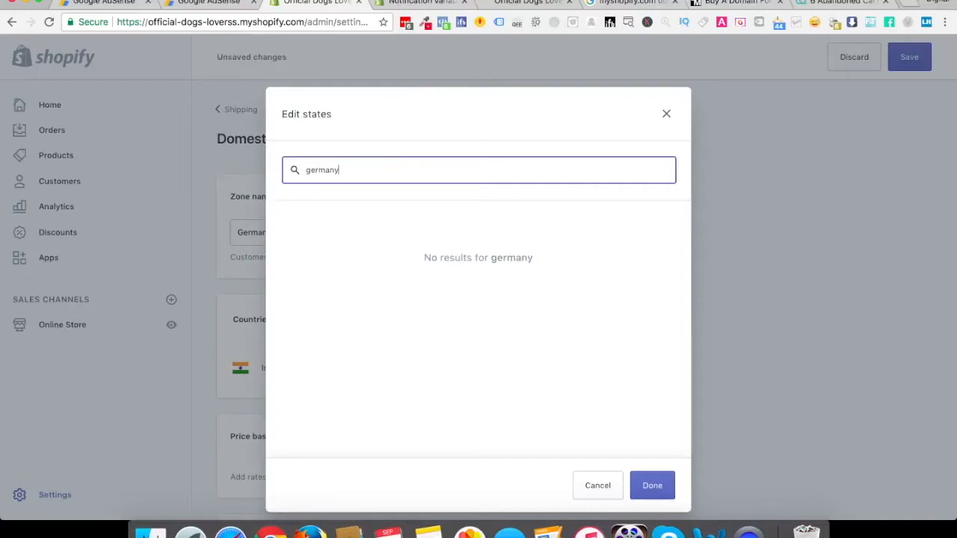
key("super+a")
key("BackSpace")
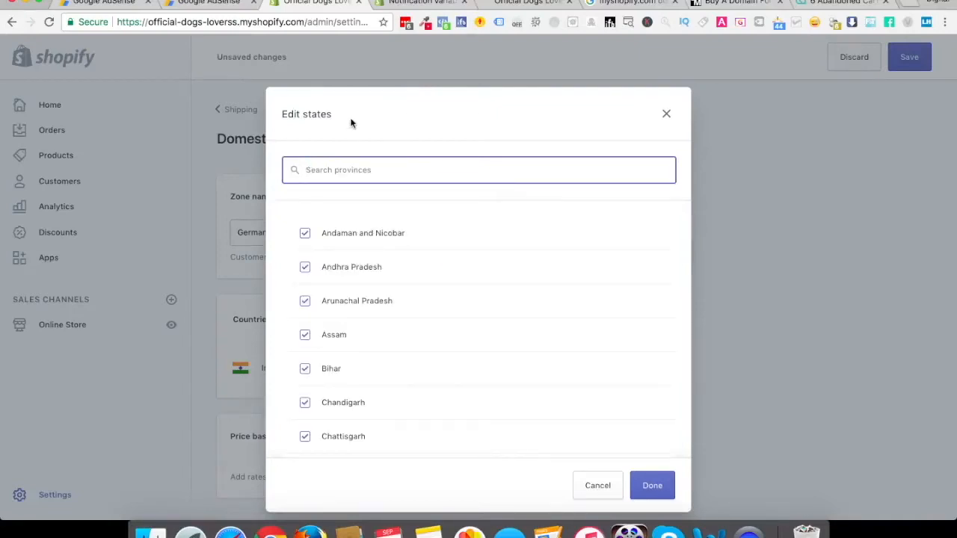
left_click(666, 113)
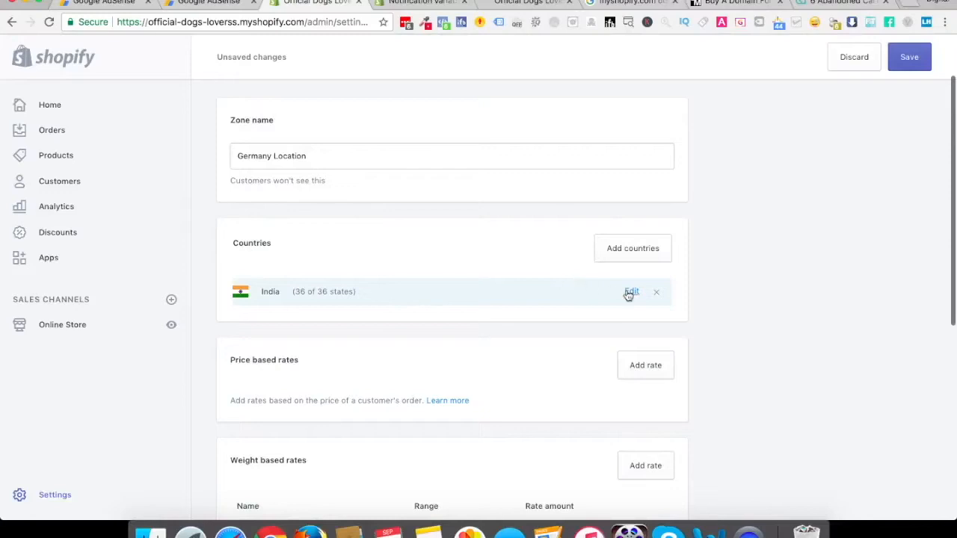
Remove India from the zone's countries and add Germany instead
left_click(656, 292)
left_click(635, 251)
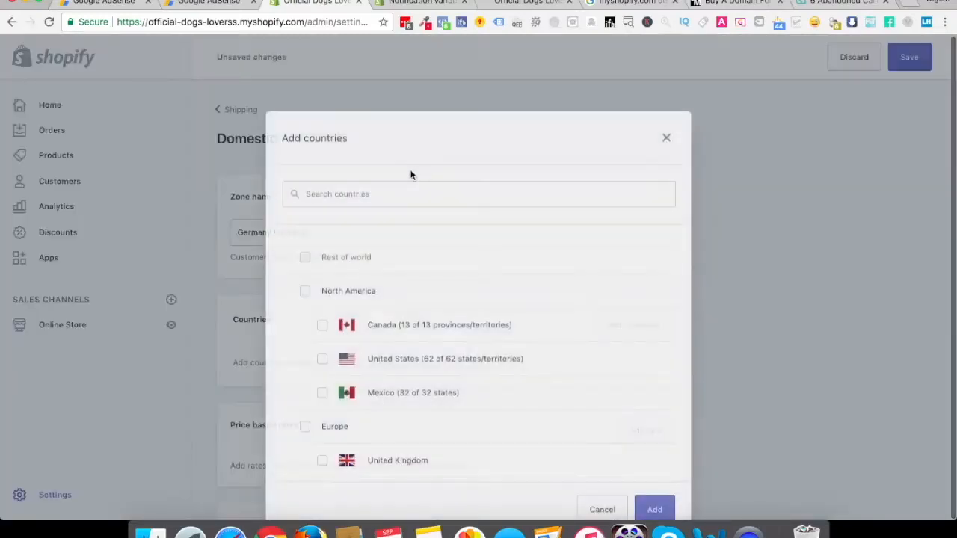
left_click(357, 176)
type("germany")
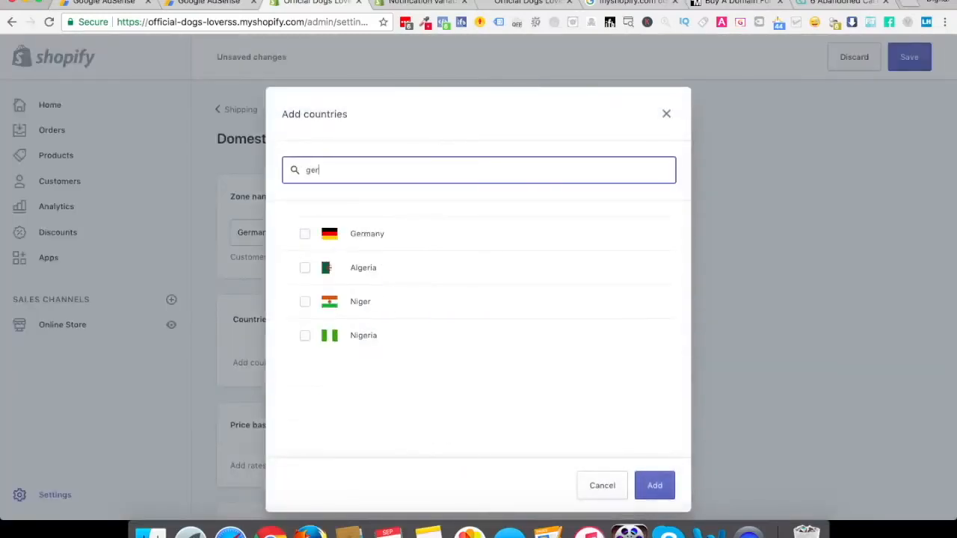
left_click(305, 233)
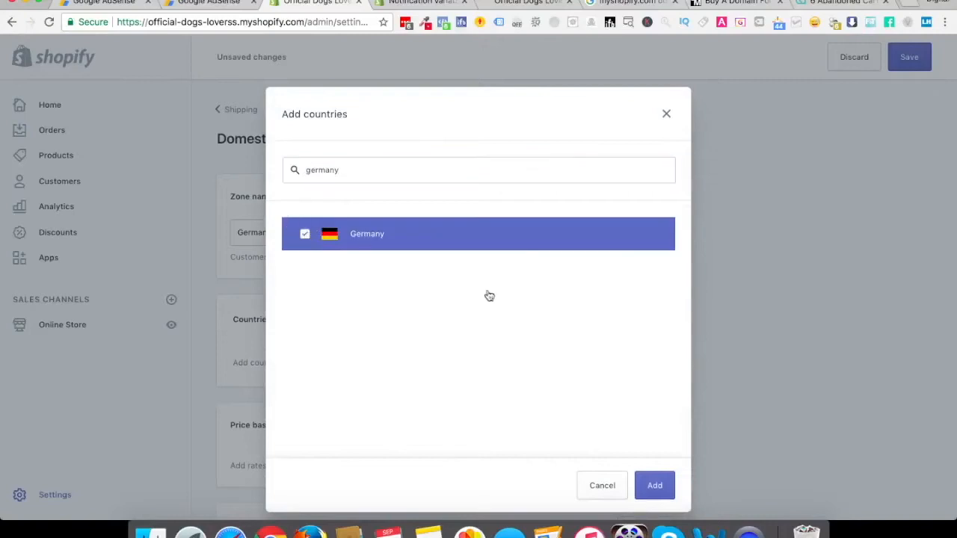
left_click(645, 488)
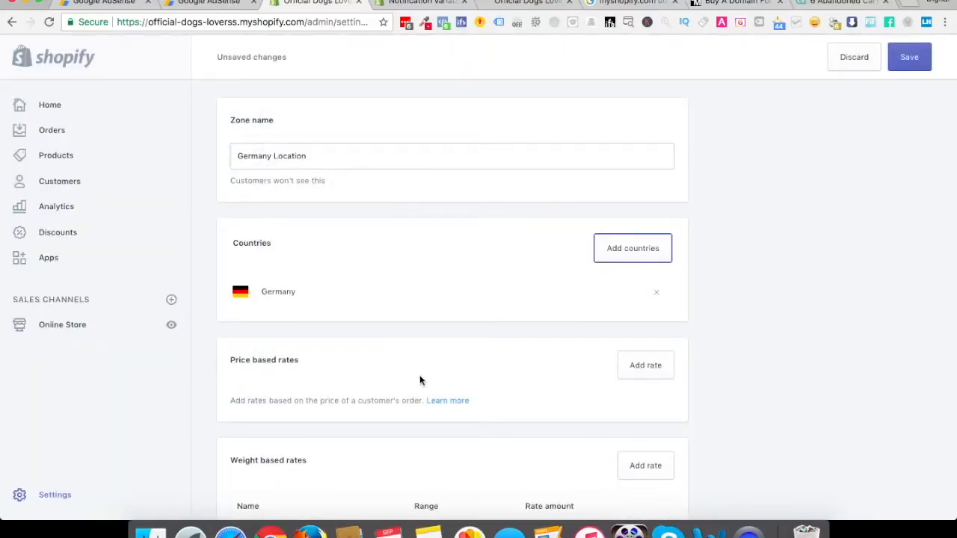
Create a price based rate named Standard Shipping with a maximum order price of $99.99
scroll(419, 380, "down", 2)
scroll(419, 381, "down", 1)
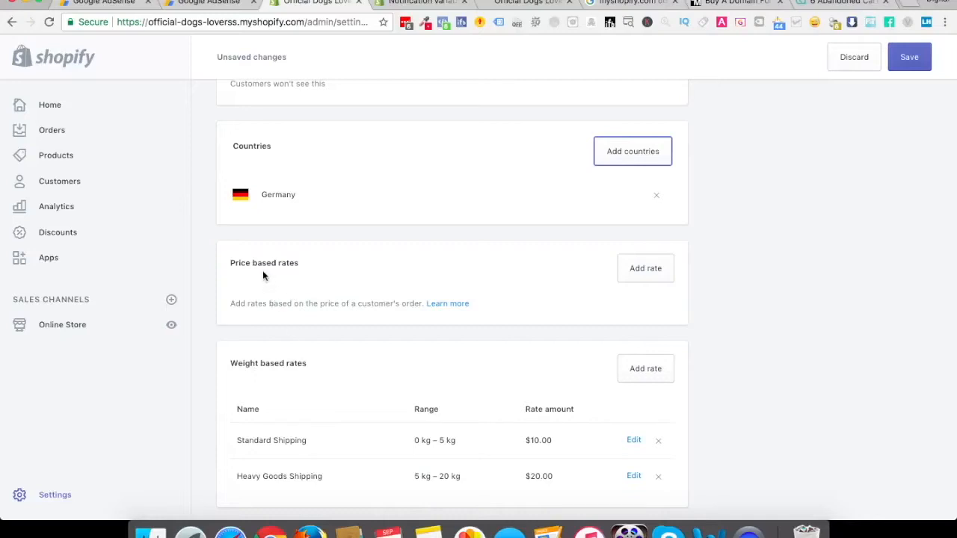
left_click(632, 277)
left_click(333, 196)
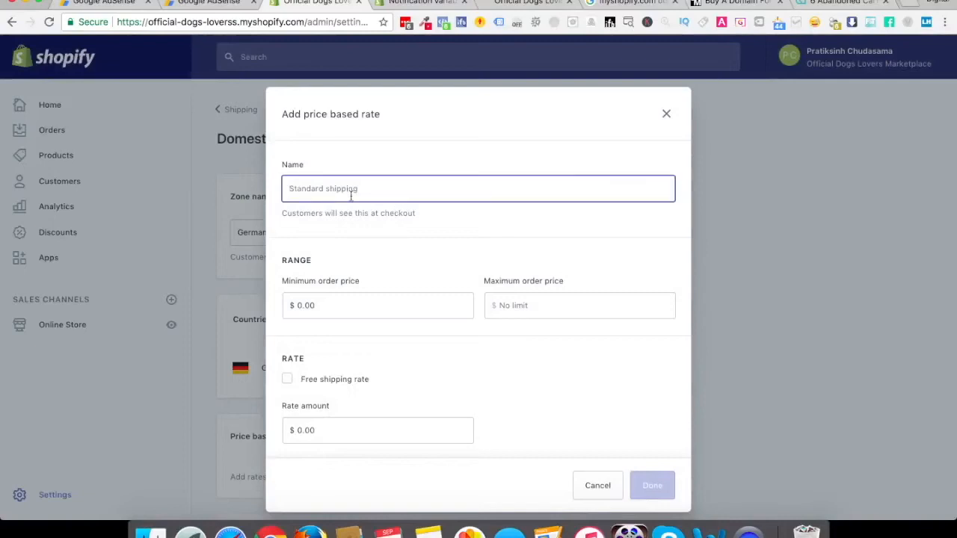
type("Standard Shipping")
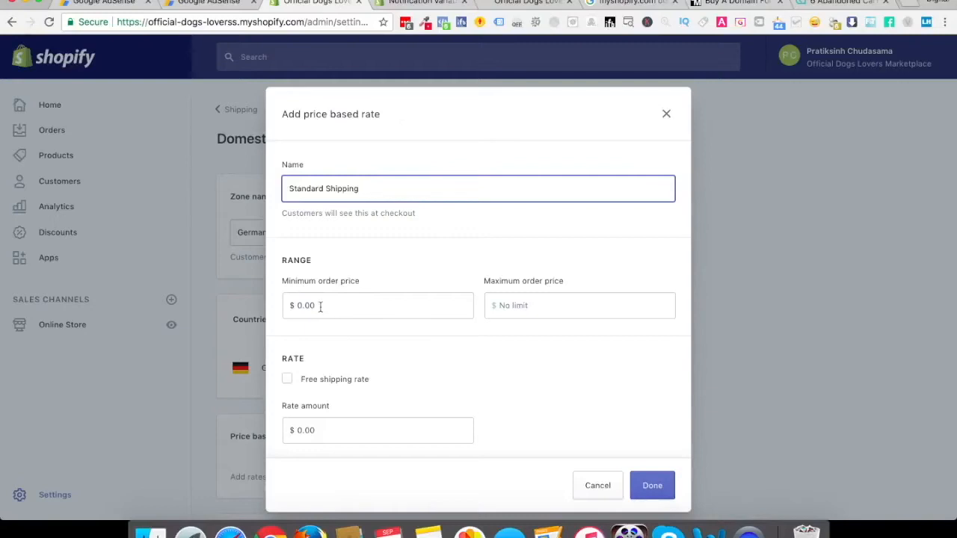
left_click(520, 302)
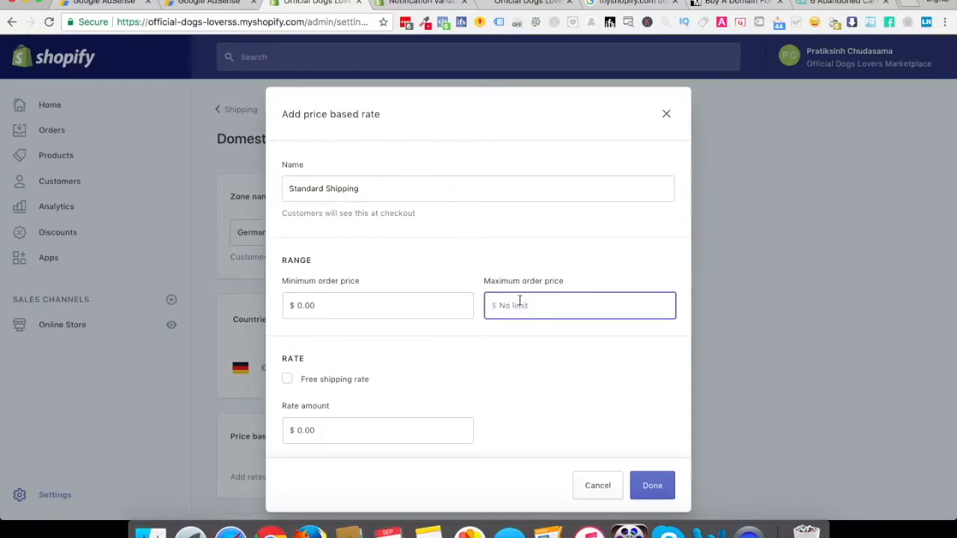
type("99.99")
Set the Standard Shipping rate amount to $9.97 and add the rate to the zone
left_click(321, 432)
double_click(320, 433)
type("9.9")
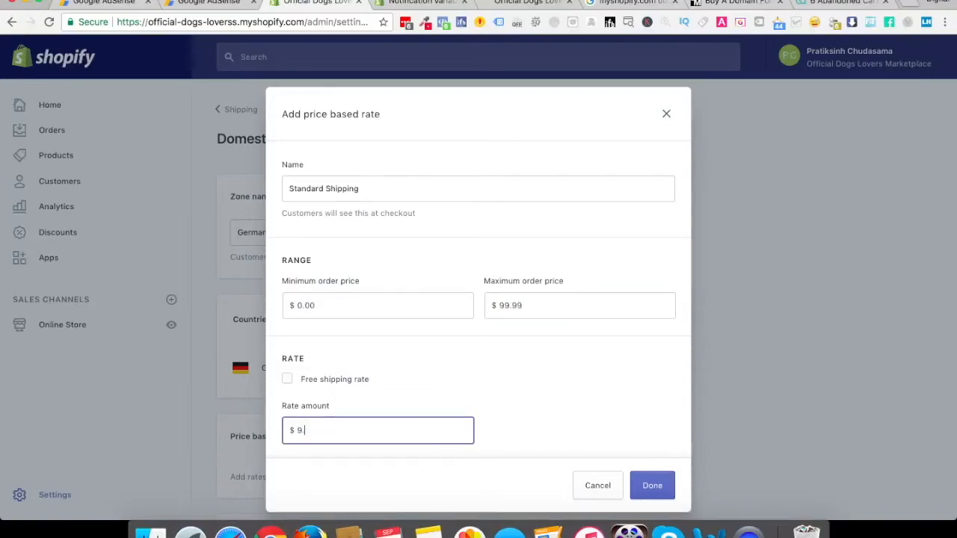
type("5")
key("BackSpace")
type("7")
left_click(564, 403)
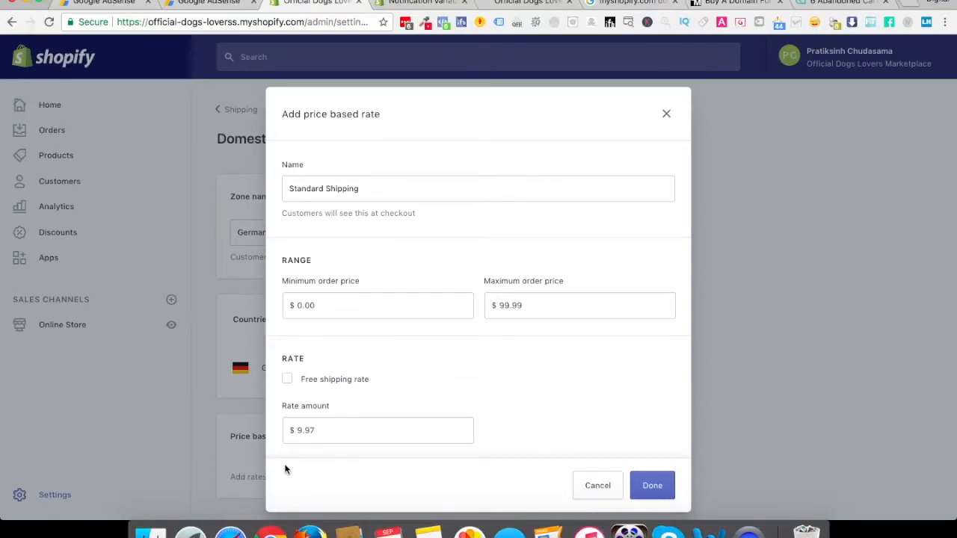
left_click(652, 486)
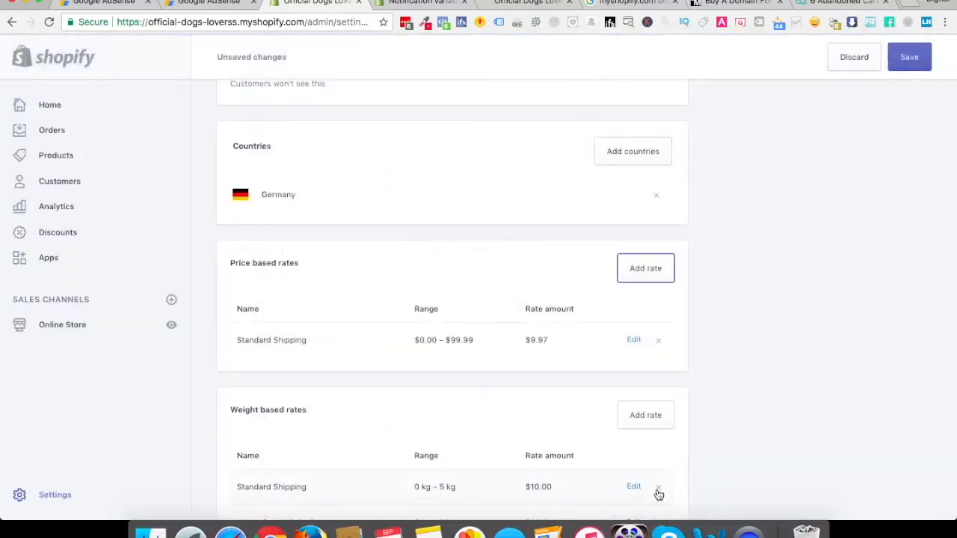
Start a new price based rate named Free Shipping with a minimum order price of $99.99
left_click(647, 269)
left_click(353, 192)
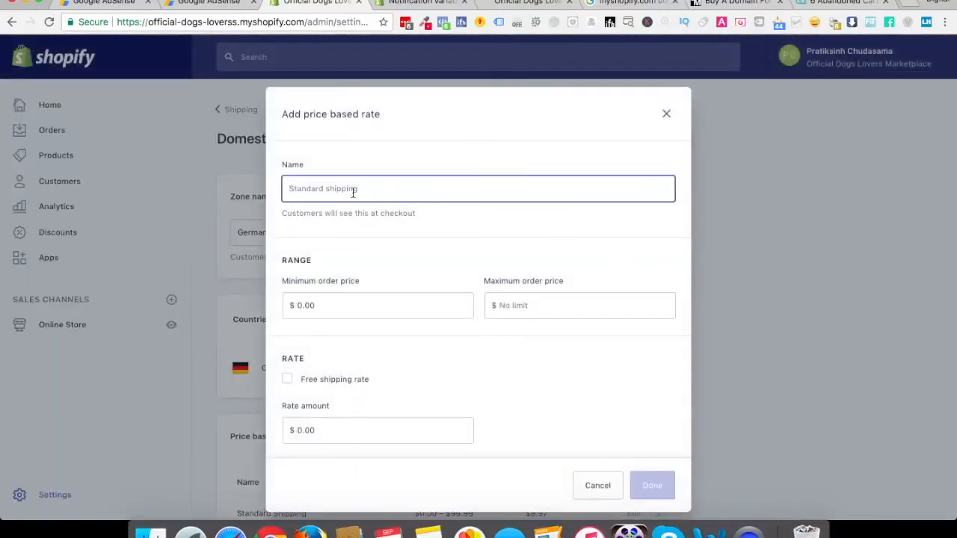
type("Fr")
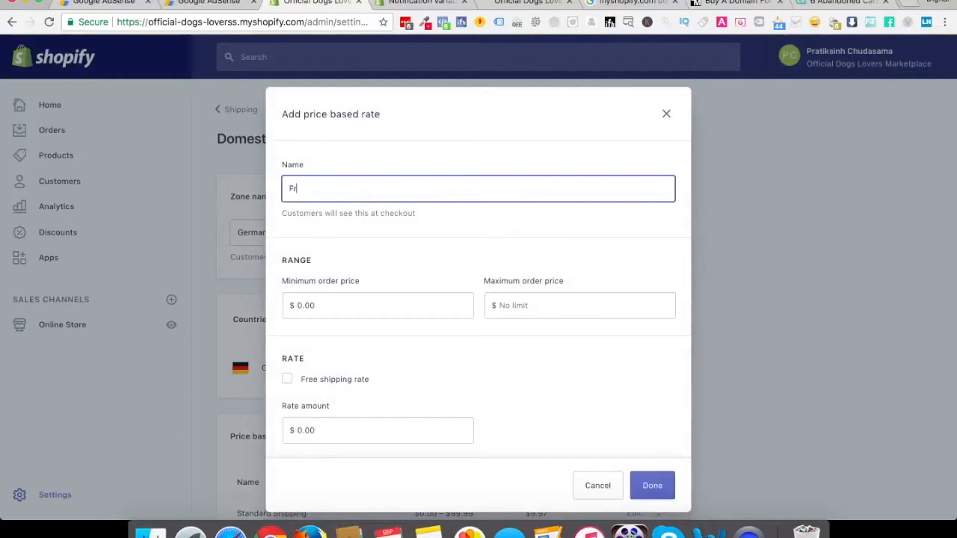
type("ee Shipping")
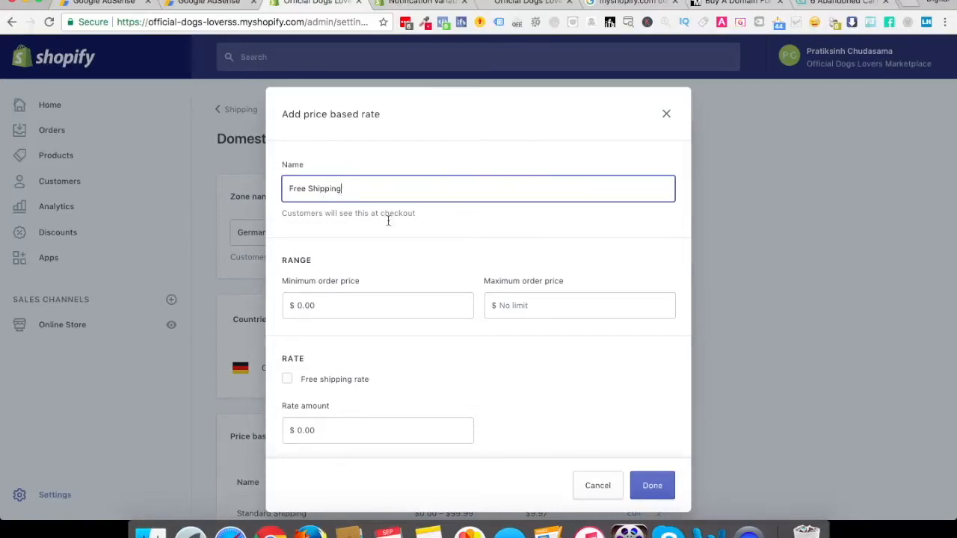
left_click(314, 311)
double_click(314, 311)
type("99.99")
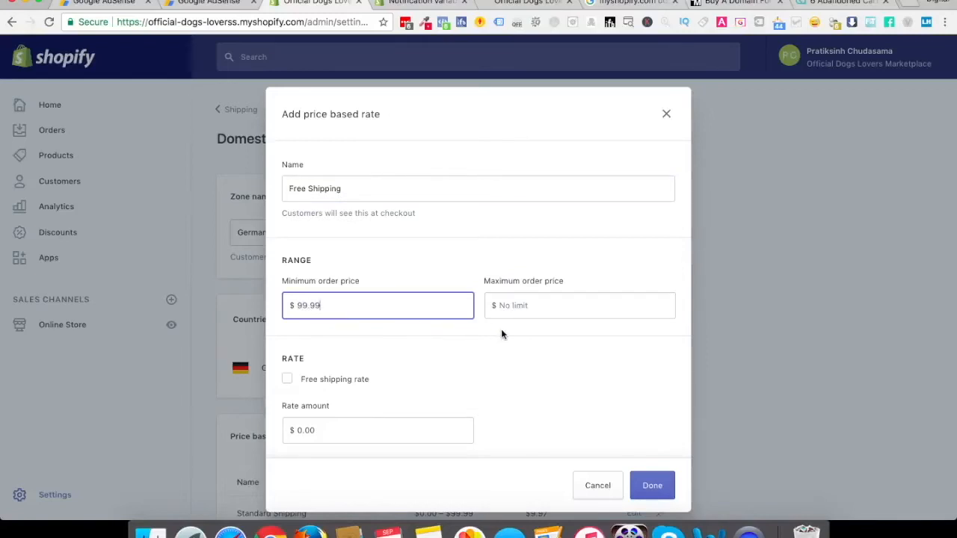
Make Free Shipping a free rate without a maximum order price, add it to the zone and save the zone
left_click(531, 304)
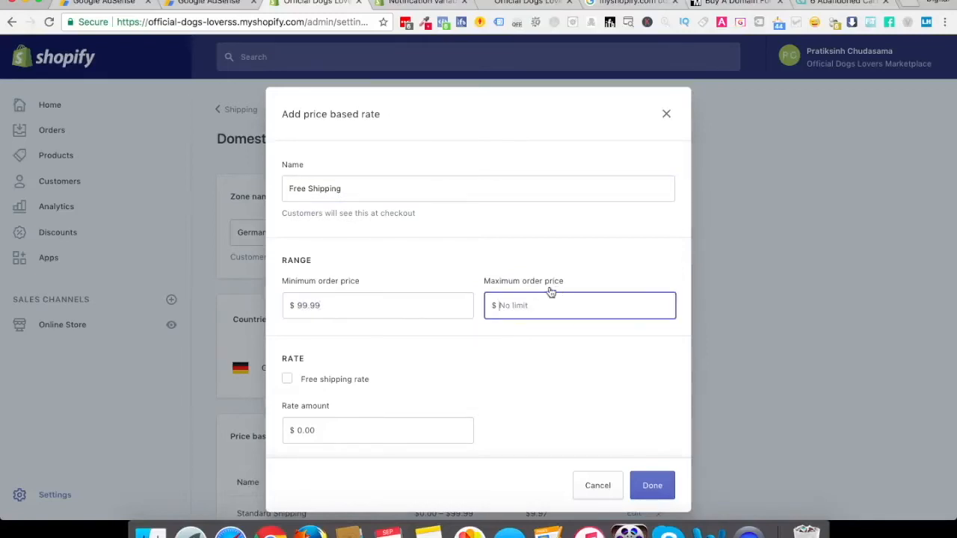
left_click(288, 380)
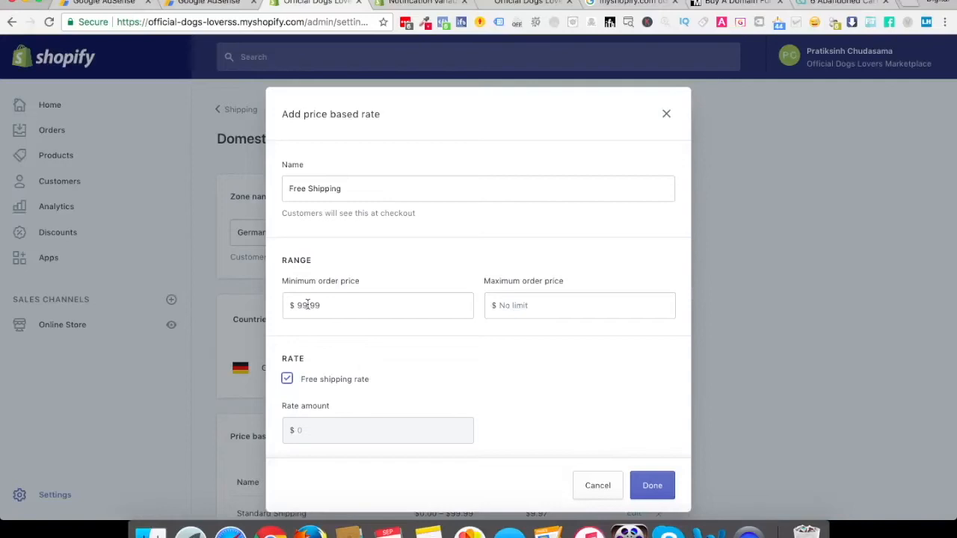
left_click(649, 486)
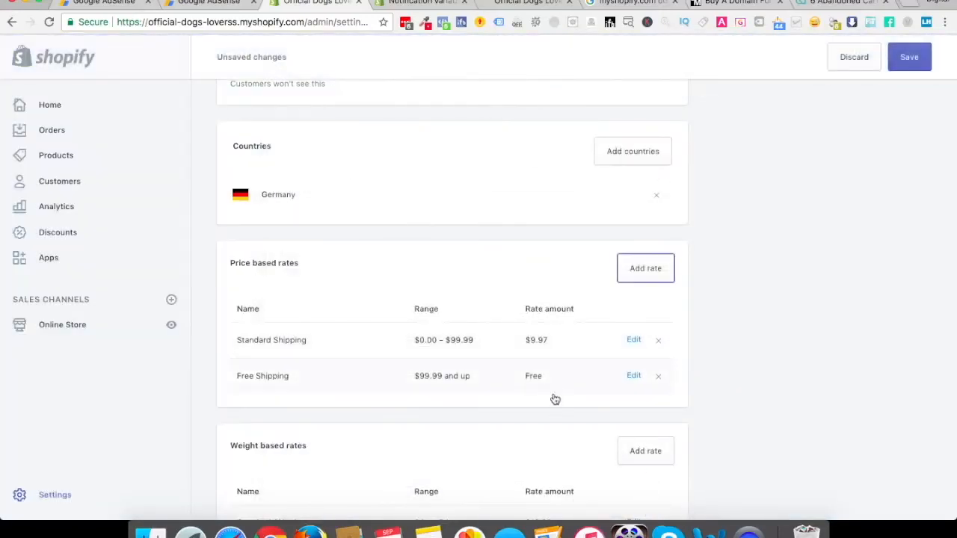
left_click(915, 57)
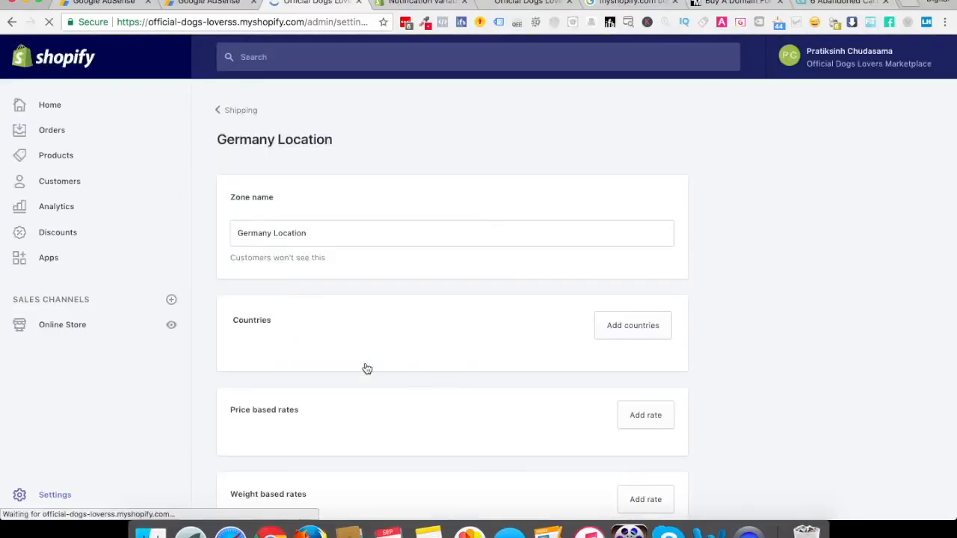
Return to the shipping settings and delete the Rest of World shipping zone
scroll(366, 368, "down", 2)
scroll(311, 399, "down", 5)
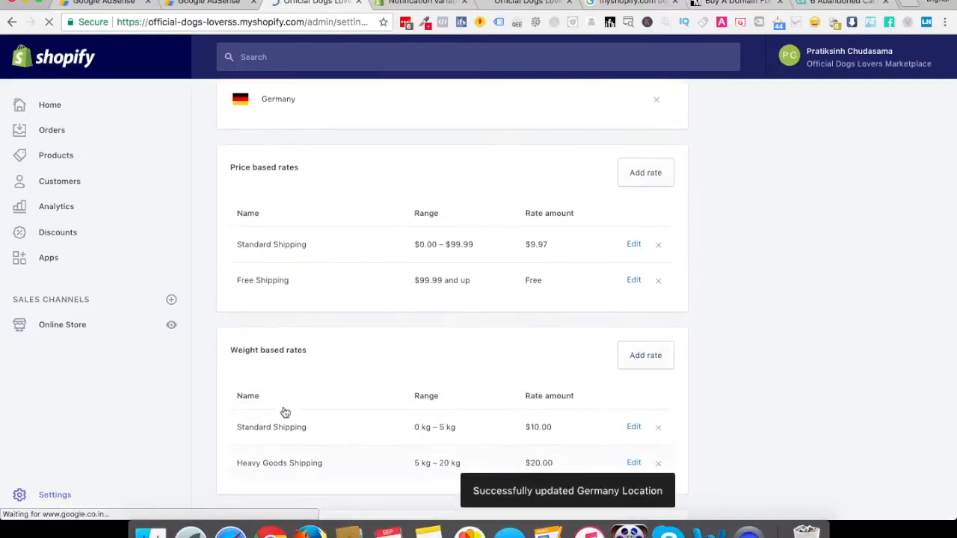
scroll(312, 448, "down", 5)
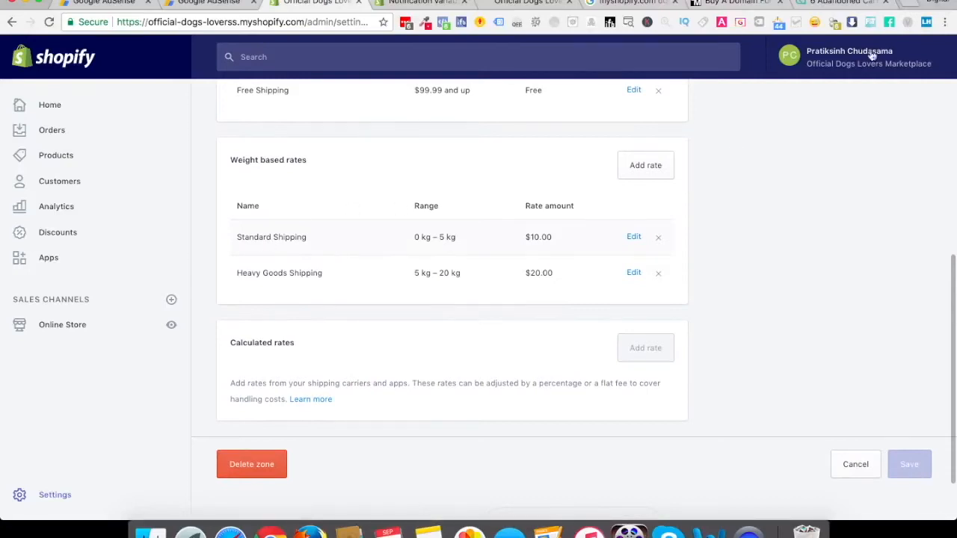
scroll(423, 136, "up", 10)
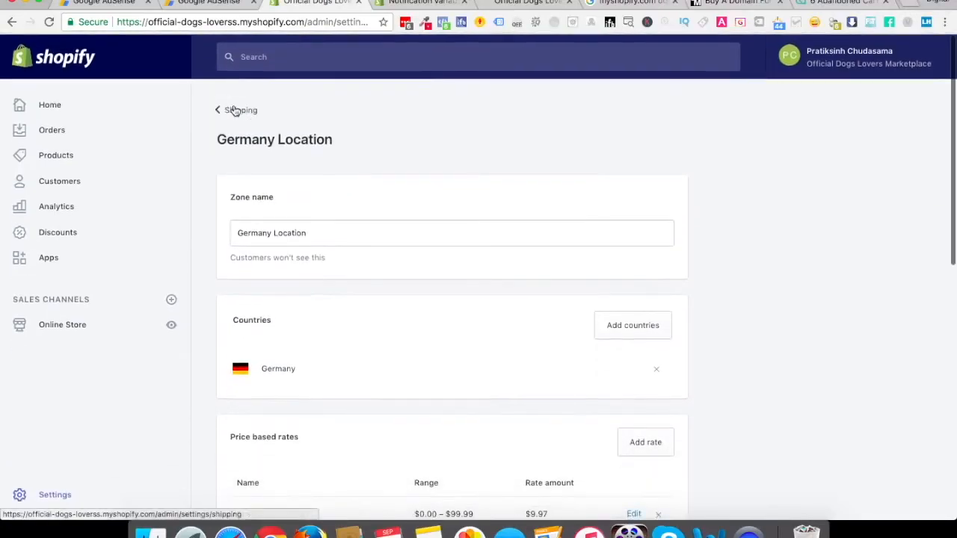
left_click(232, 111)
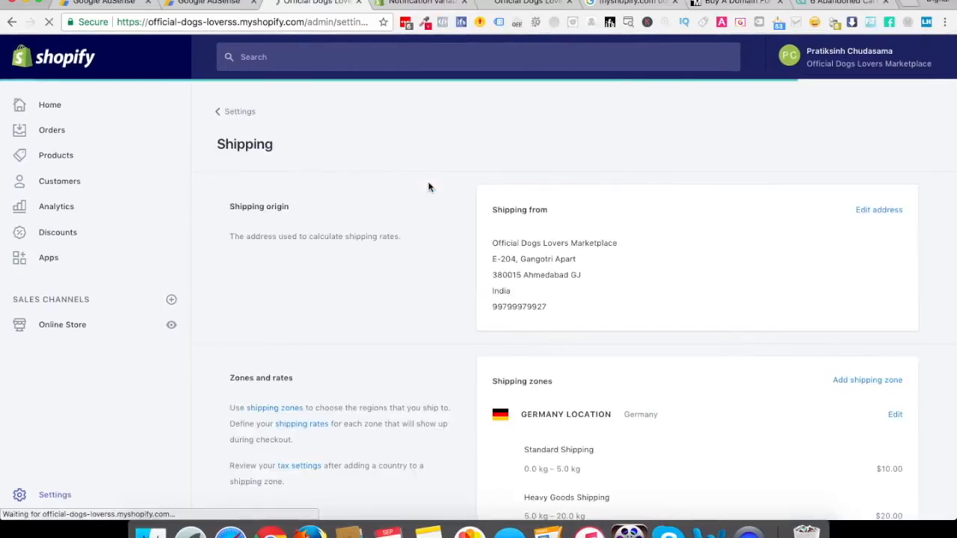
scroll(430, 371, "down", 2)
scroll(429, 371, "down", 4)
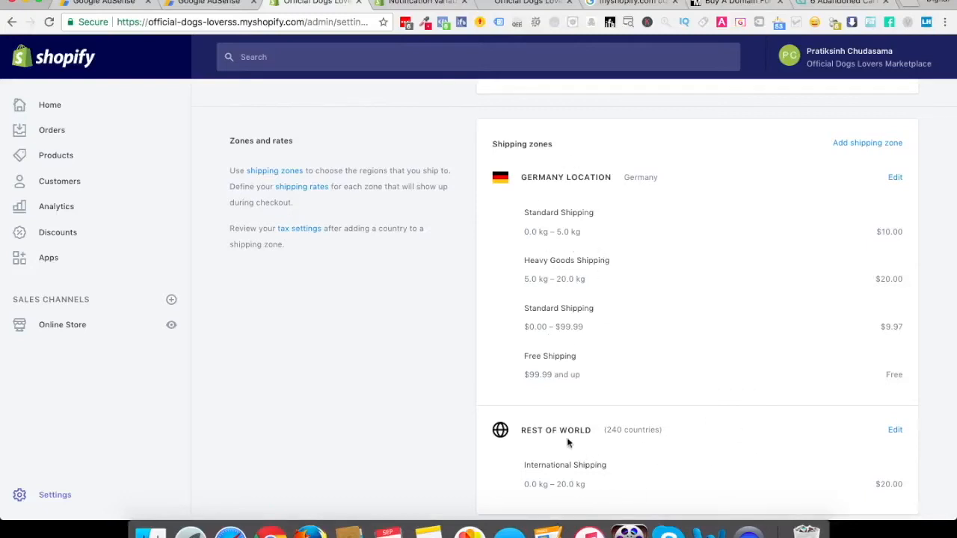
left_click(893, 432)
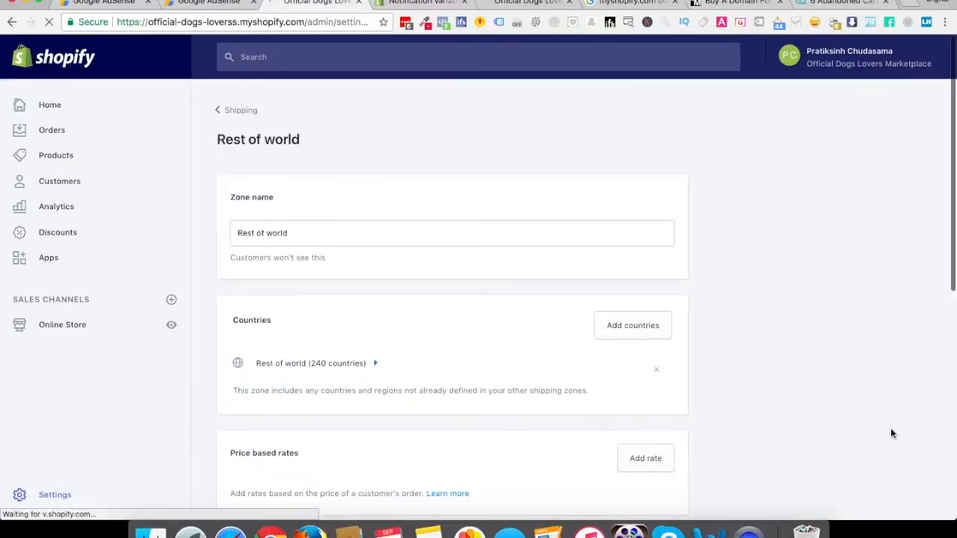
scroll(890, 431, "down", 10)
left_click(248, 393)
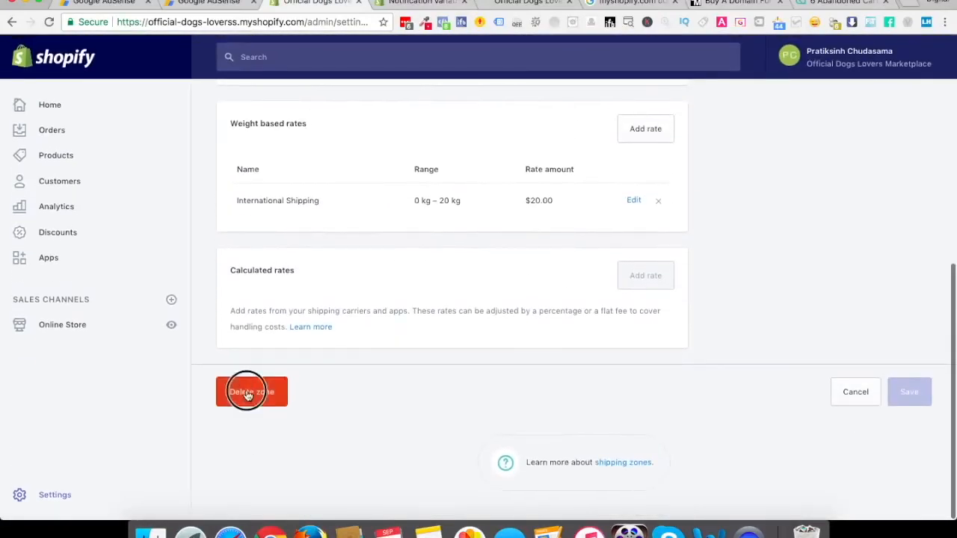
left_click(650, 364)
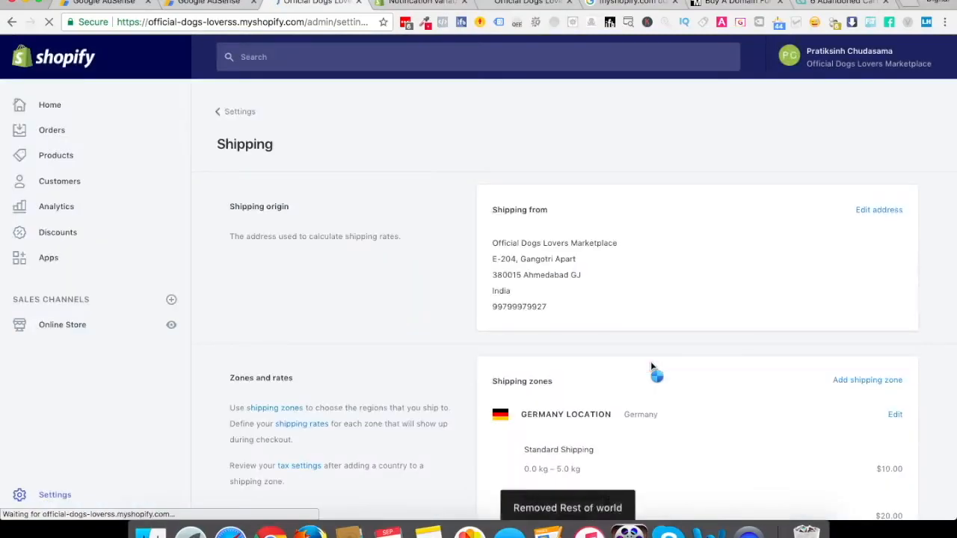
Remove the Standard Shipping and Heavy Goods Shipping weight based rates from the Germany Location zone and save it
scroll(650, 362, "down", 3)
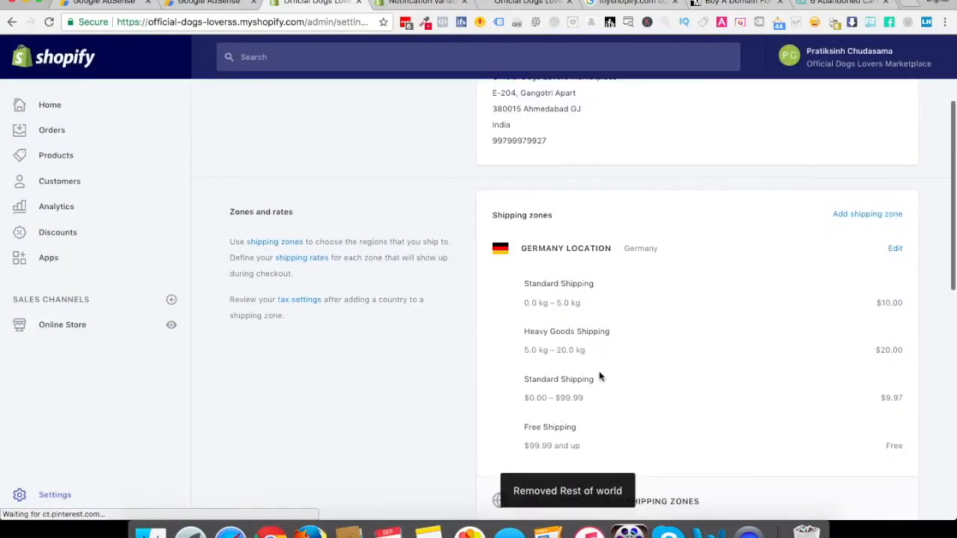
scroll(579, 375, "down", 2)
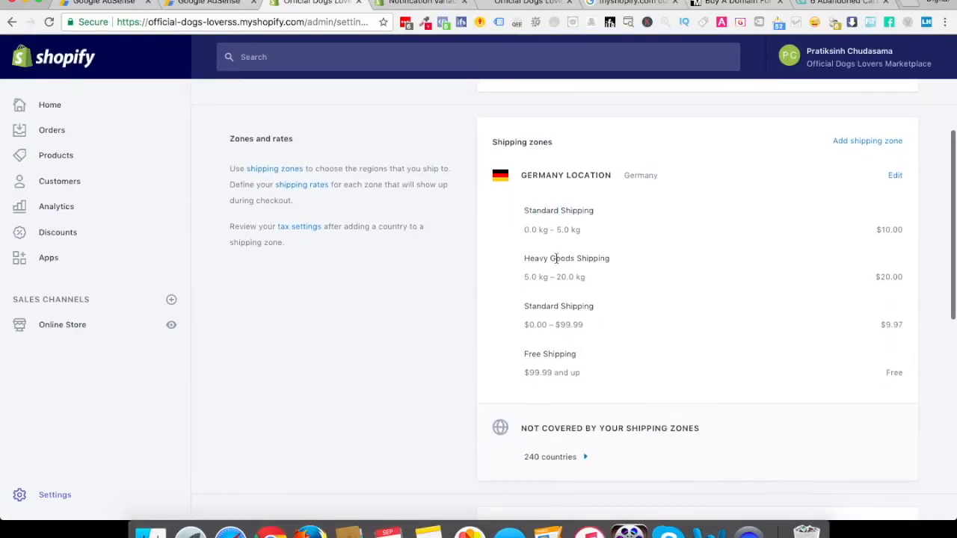
left_click(893, 176)
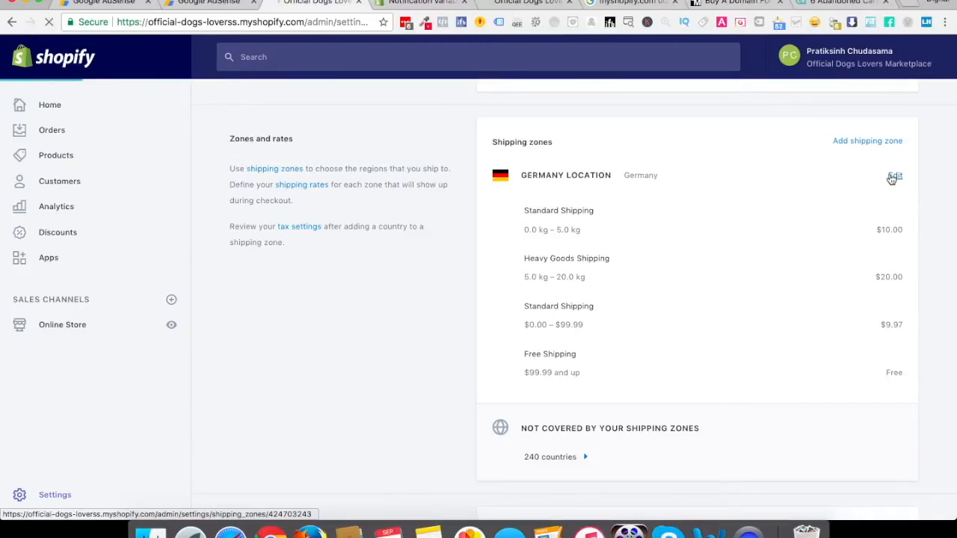
scroll(435, 361, "down", 2)
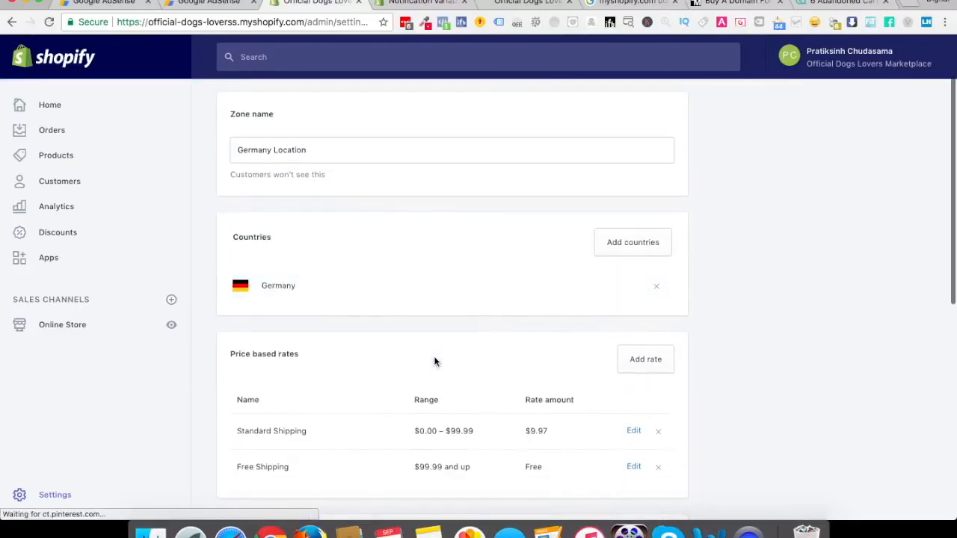
scroll(359, 360, "down", 10)
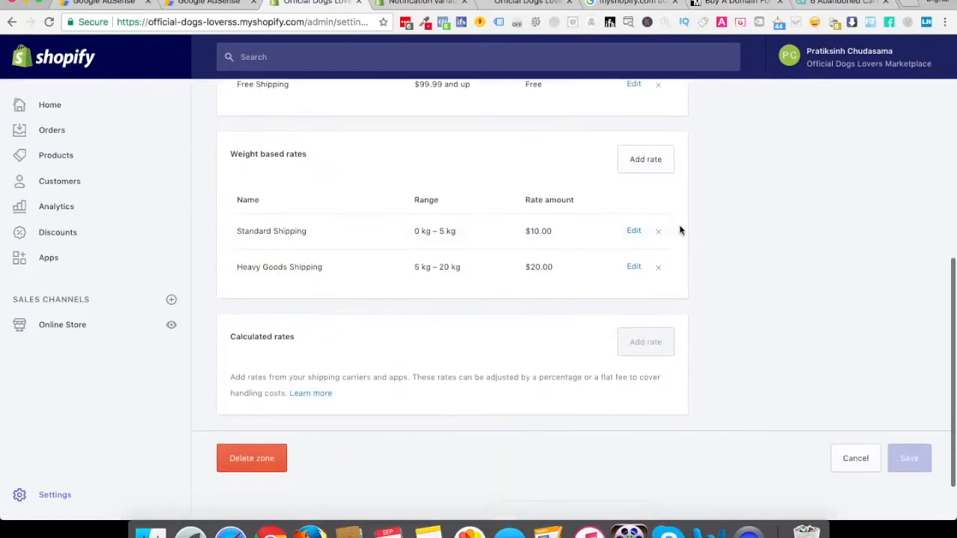
left_click(658, 231)
left_click(660, 231)
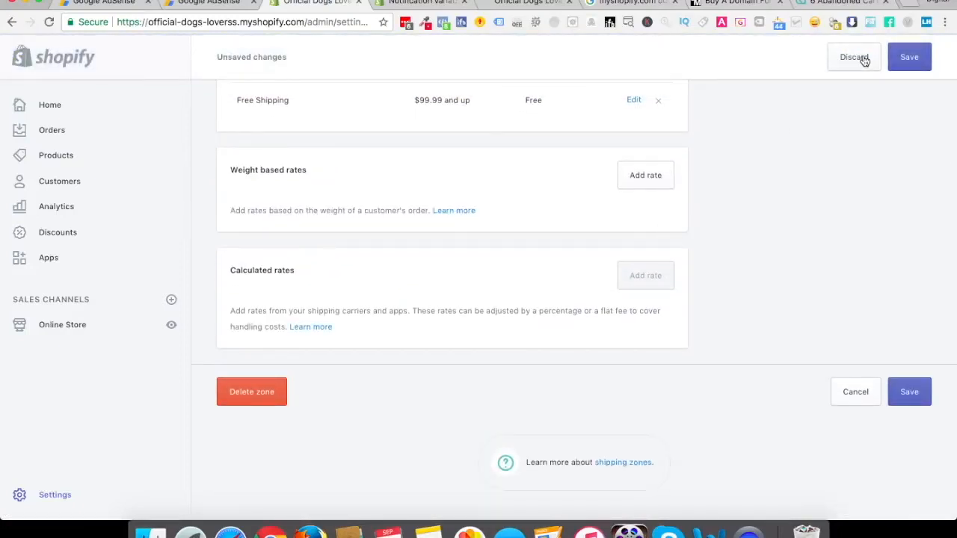
left_click(908, 61)
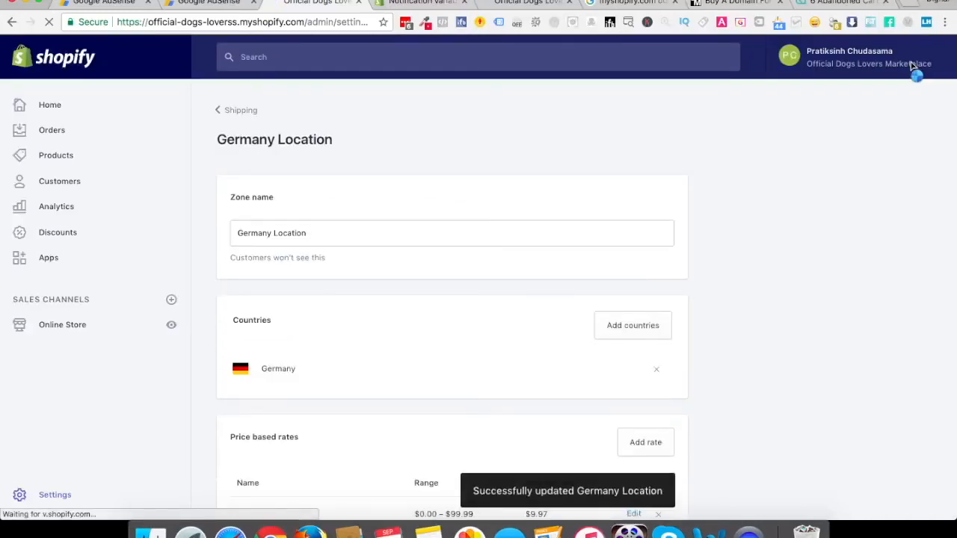
Leave the shipping settings, look at the Files section and return to the settings overview
left_click(234, 112)
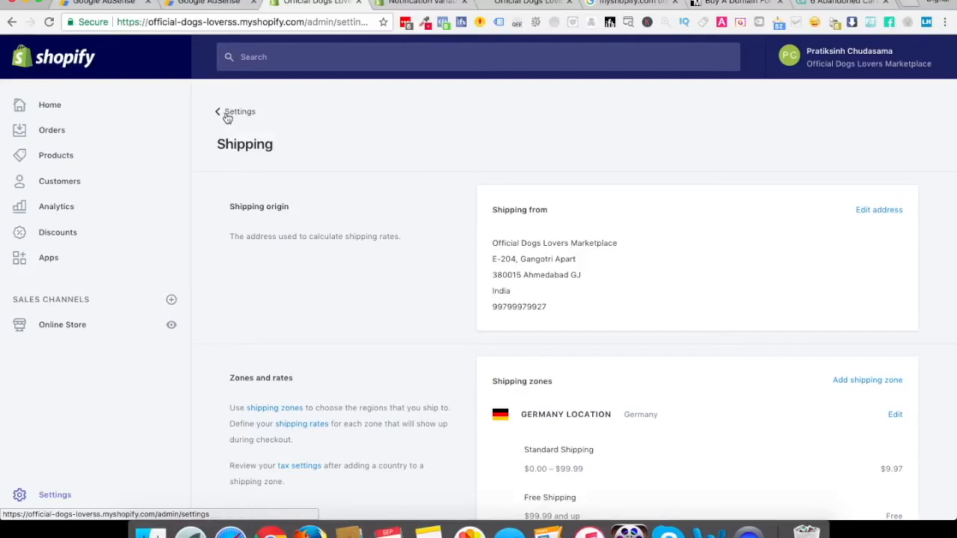
left_click(229, 117)
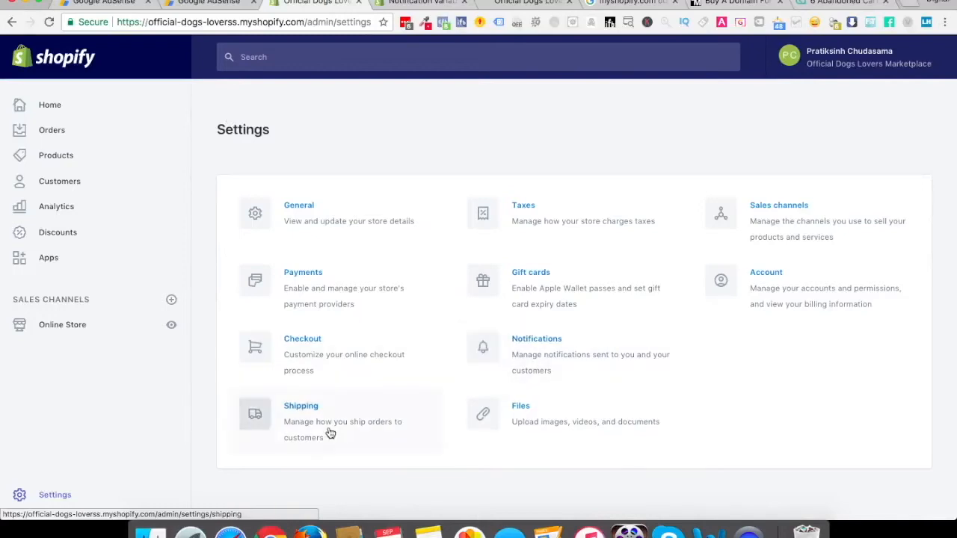
left_click(531, 428)
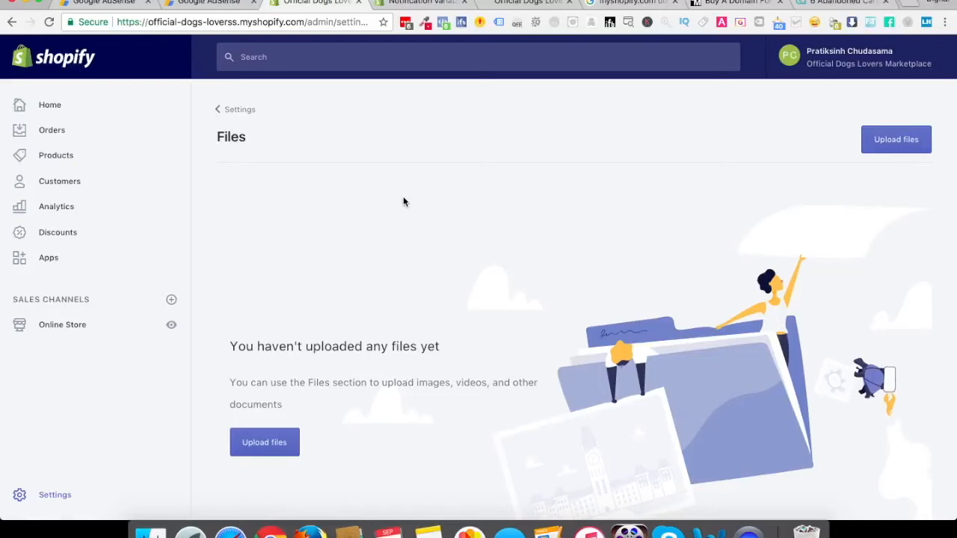
left_click(58, 500)
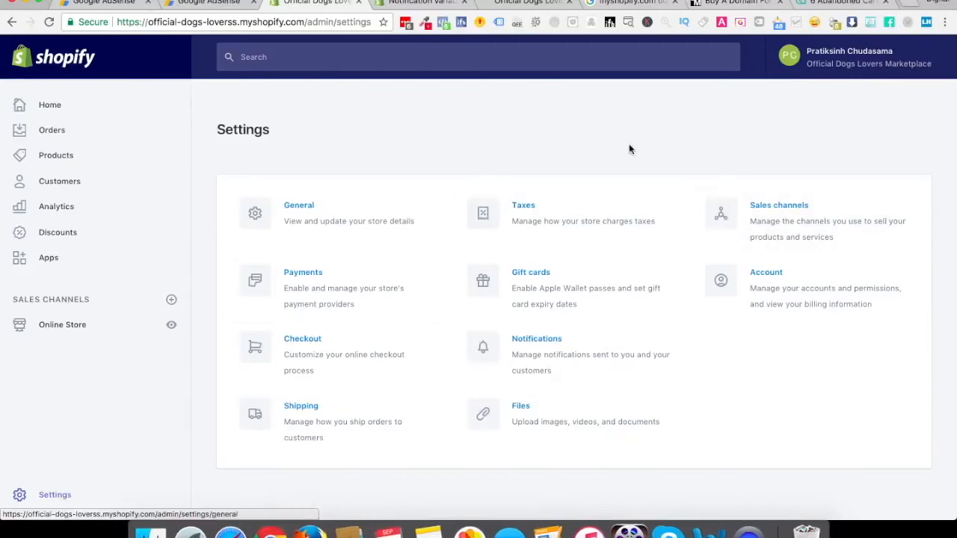
Set all taxes to be included in the store's prices and save the tax settings
left_click(535, 217)
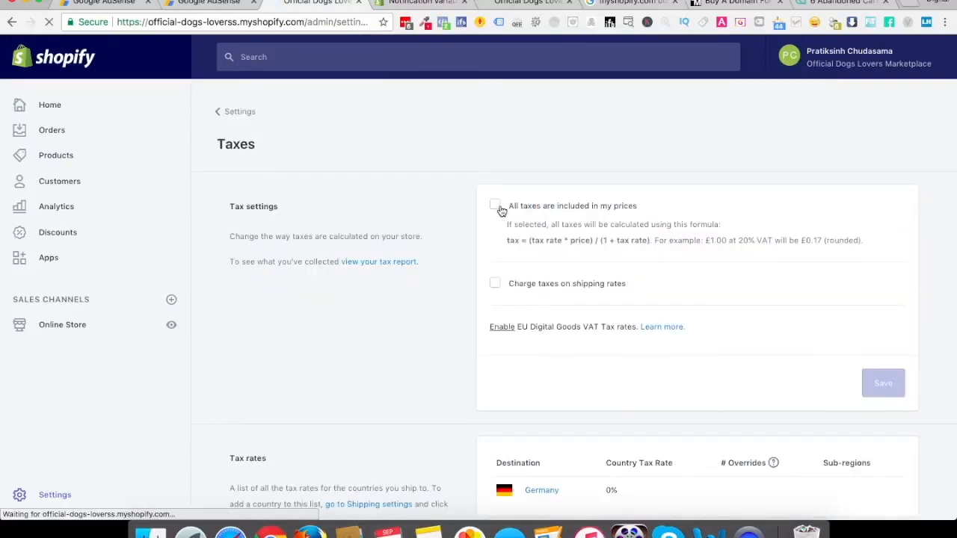
left_click(490, 211)
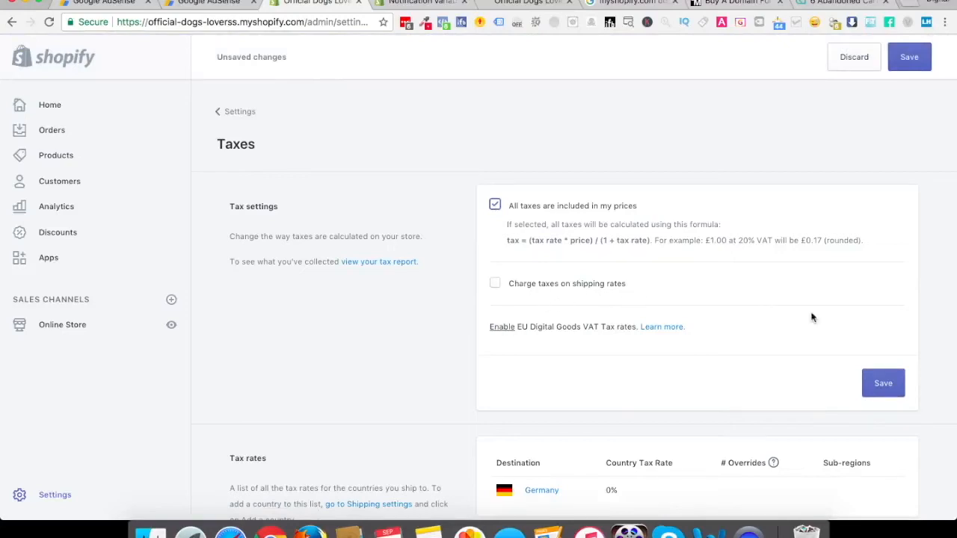
left_click(882, 384)
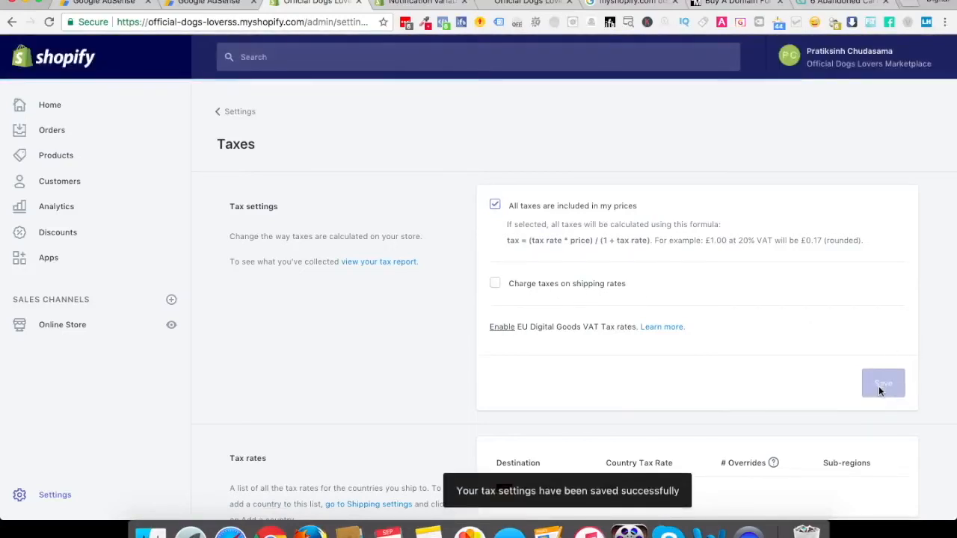
scroll(878, 386, "down", 3)
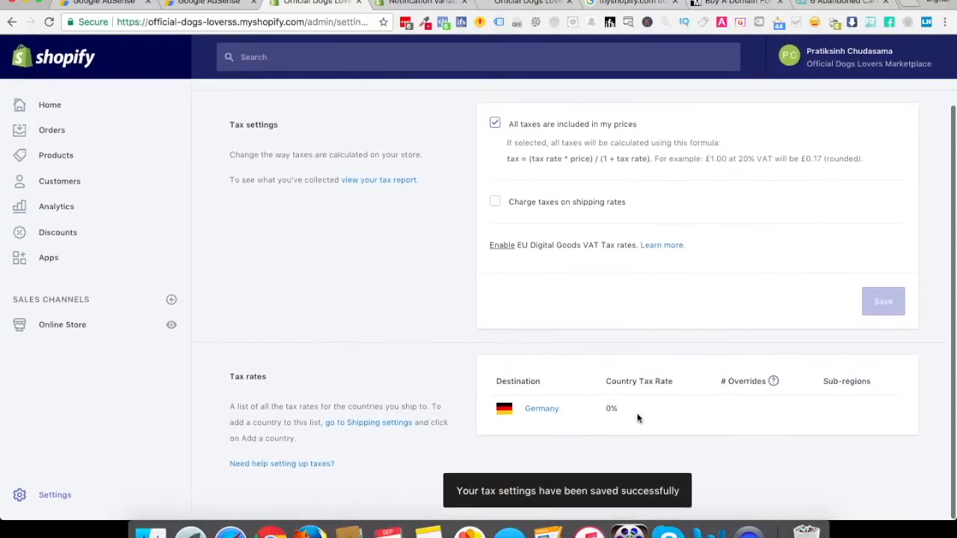
scroll(594, 254, "up", 3)
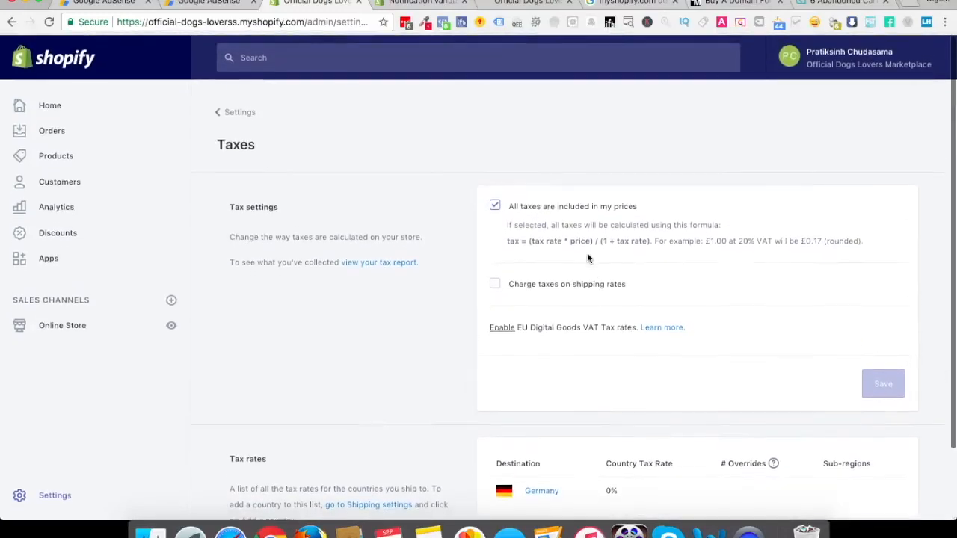
Leave the tax settings and open the online store's Themes page to view the current theme
left_click(234, 111)
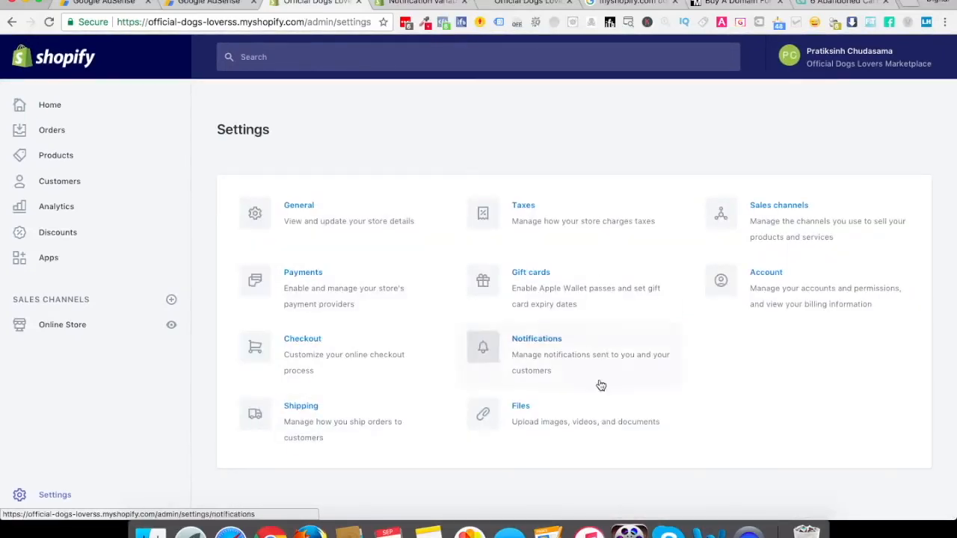
left_click(67, 331)
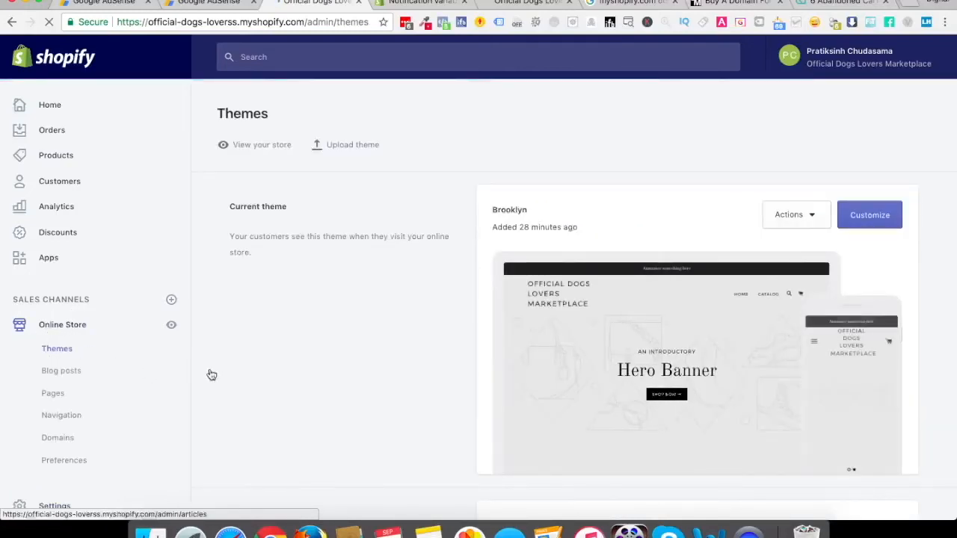
scroll(275, 376, "down", 2)
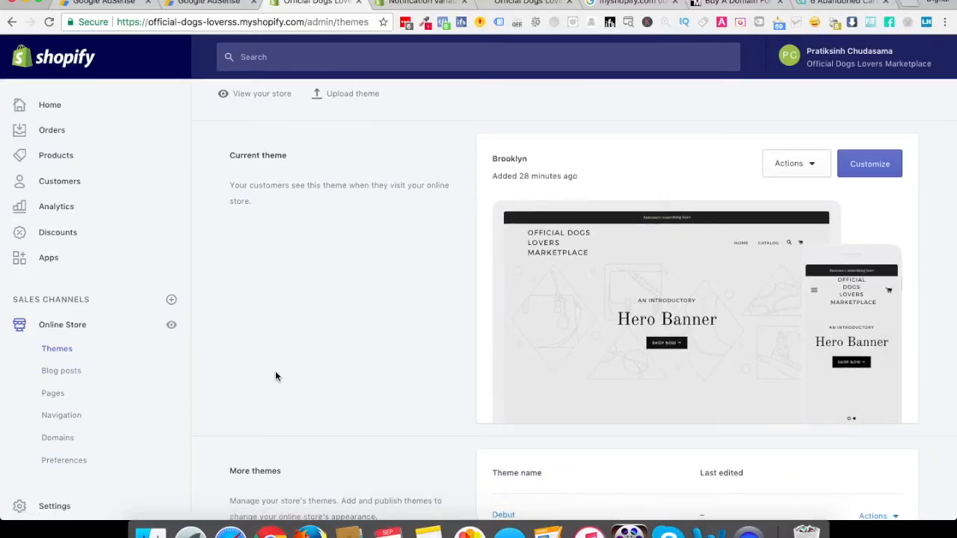
Look at the store admin's Home, Orders, Products and Customers pages one after another
left_click(44, 108)
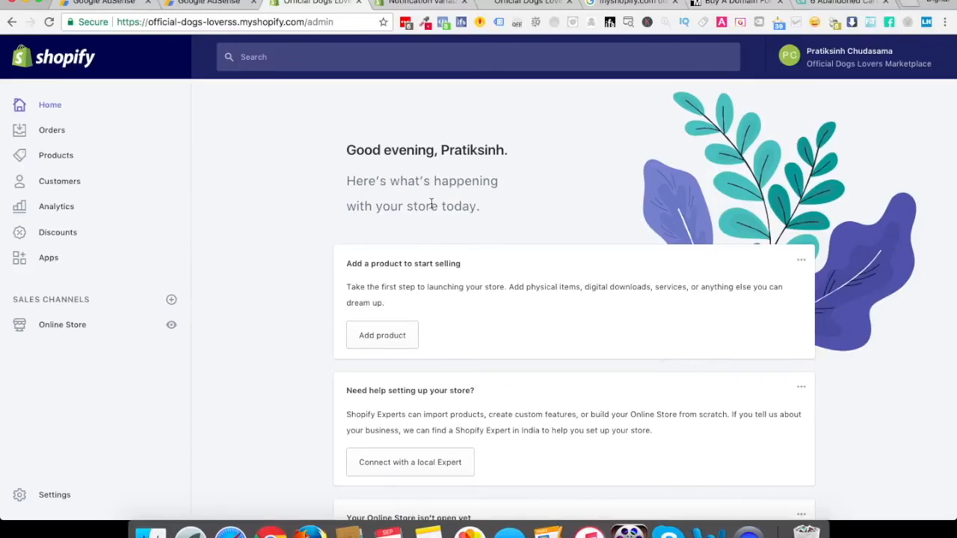
left_click(41, 138)
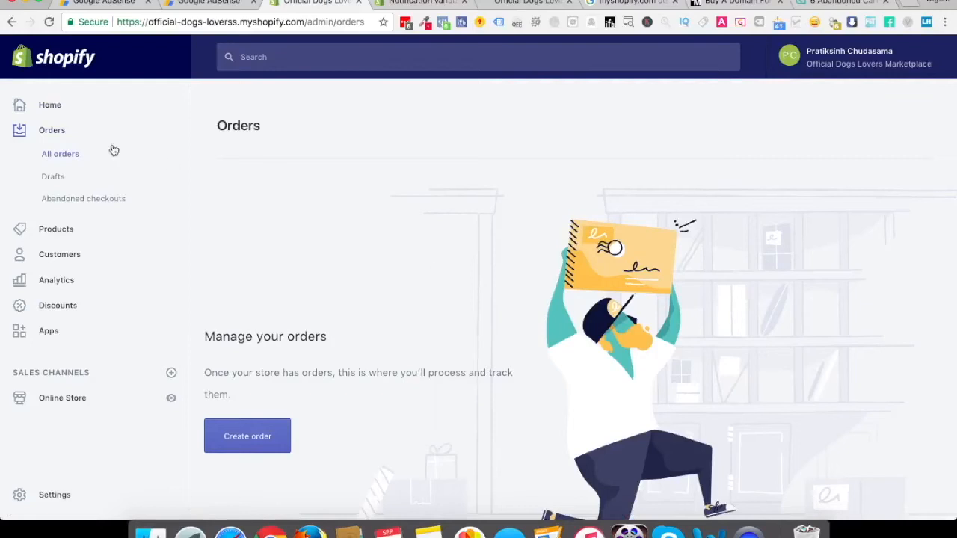
left_click(64, 229)
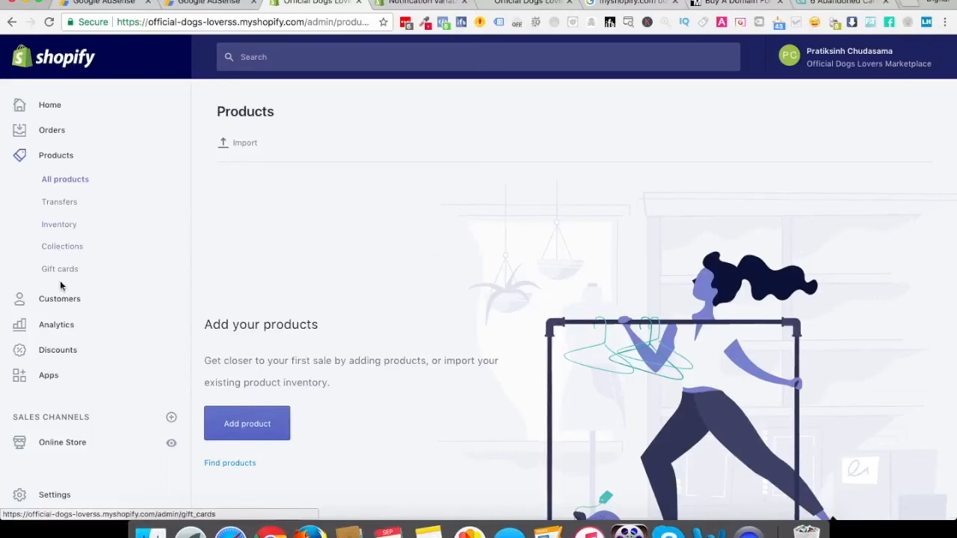
left_click(62, 304)
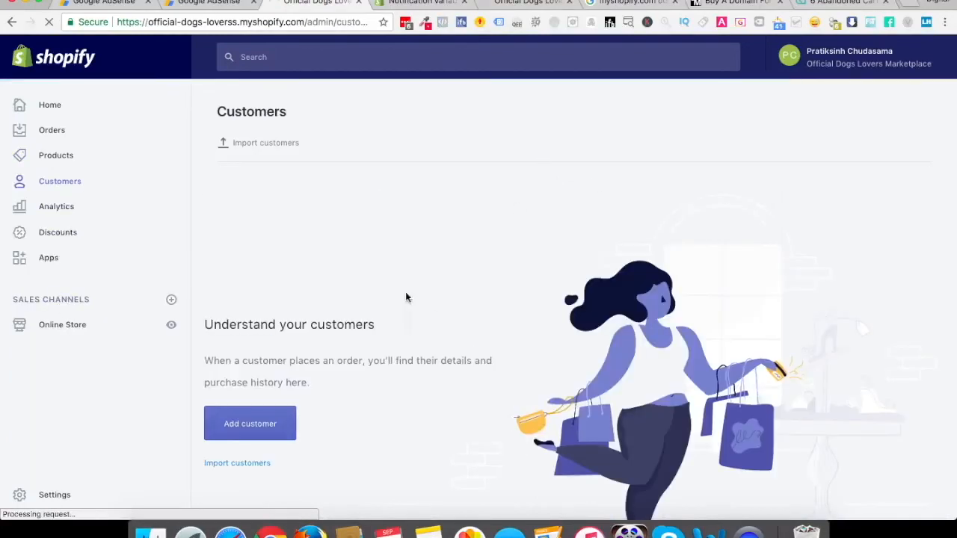
Open the Analytics overview dashboard and examine its sales, visits, conversion and order reports
left_click(56, 205)
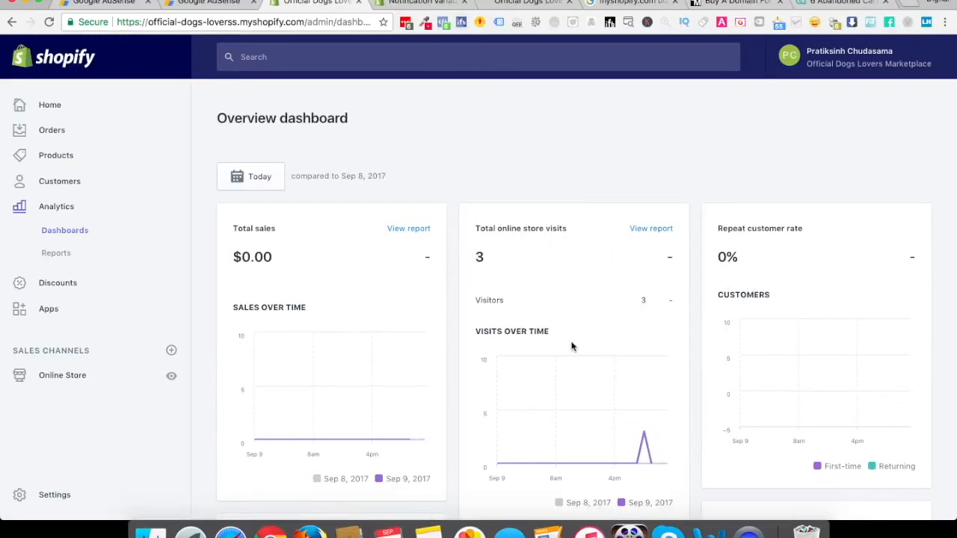
scroll(572, 345, "down", 2)
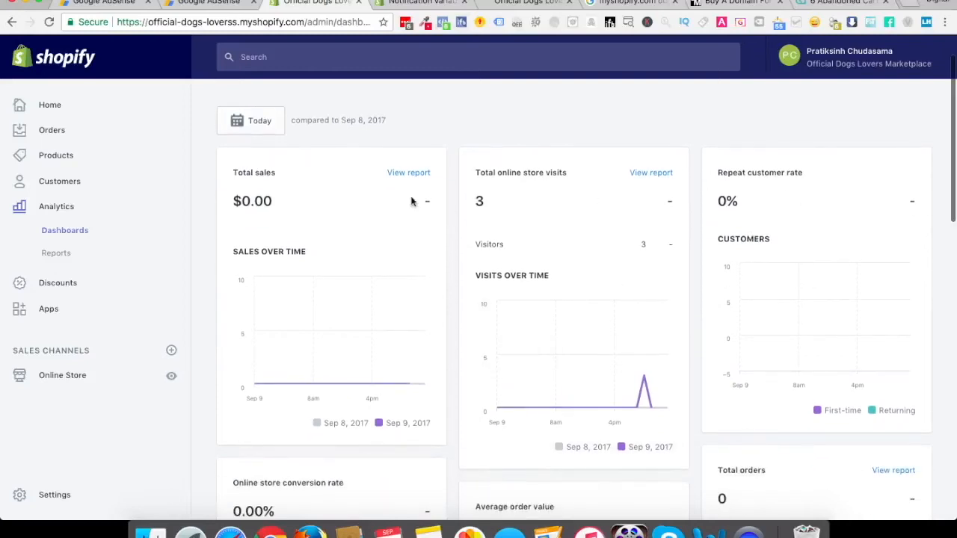
scroll(282, 199, "down", 5)
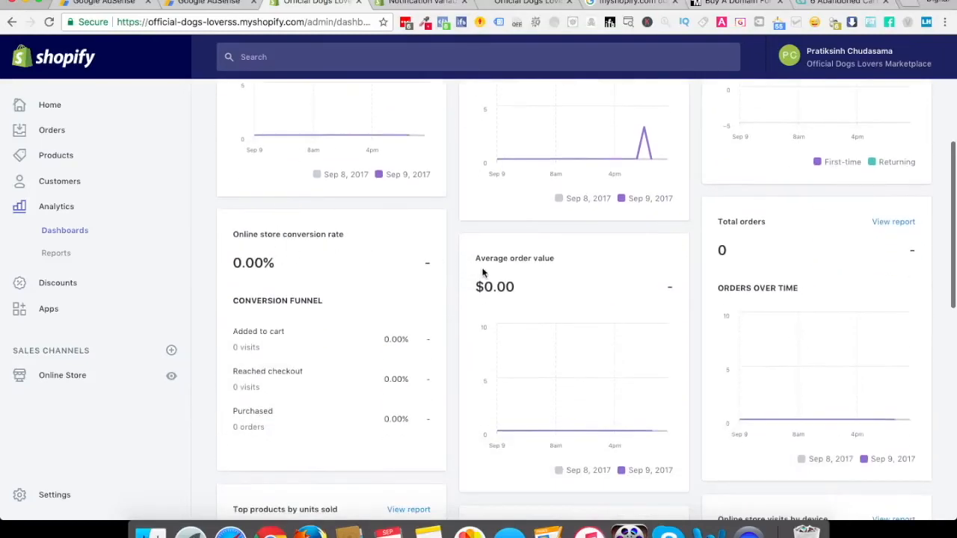
scroll(752, 278, "down", 5)
scroll(646, 363, "down", 5)
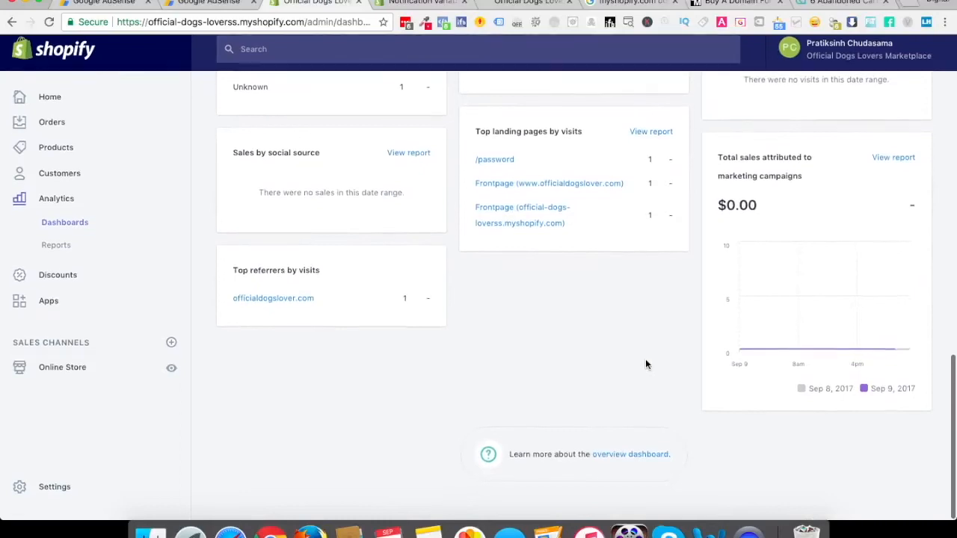
scroll(646, 364, "up", 10)
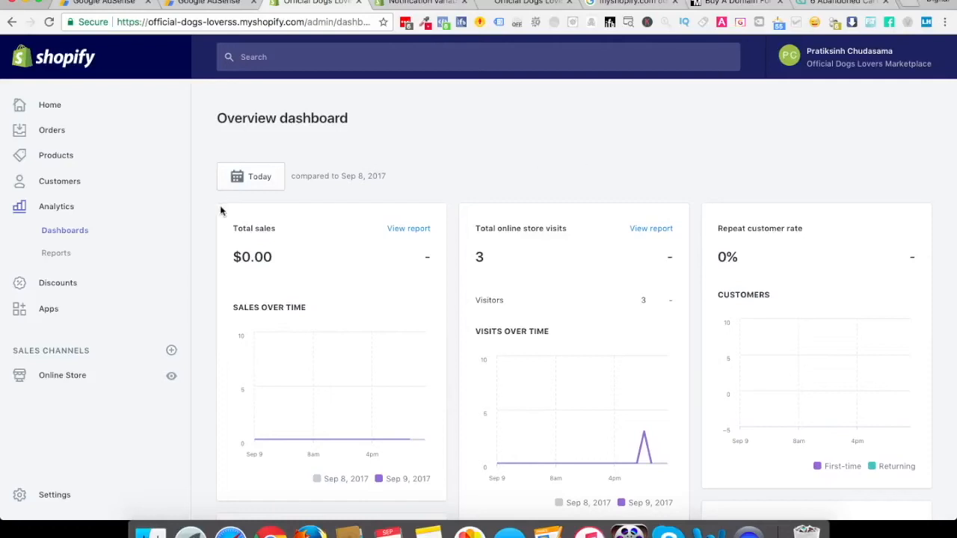
Look at the Discounts and Apps pages, and return to the online store's Themes page
left_click(55, 287)
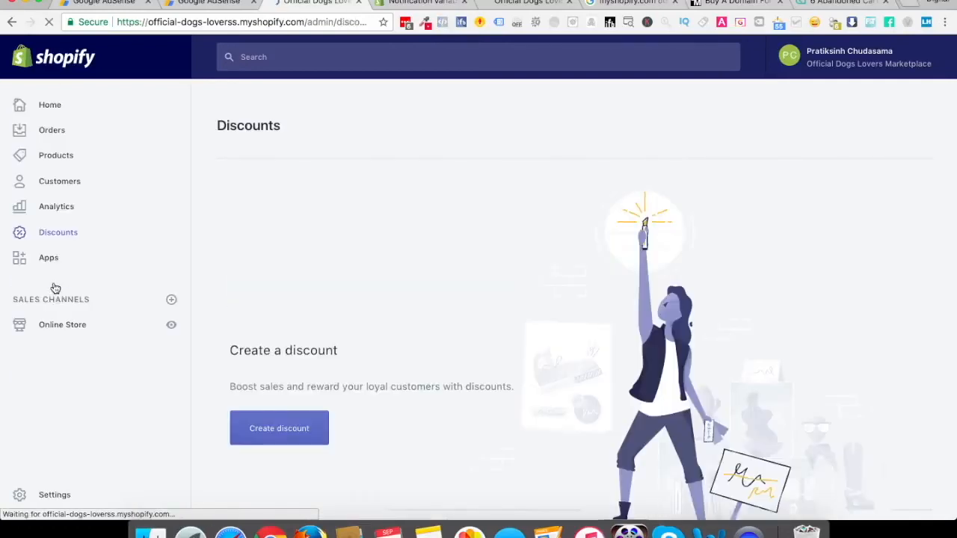
left_click(50, 267)
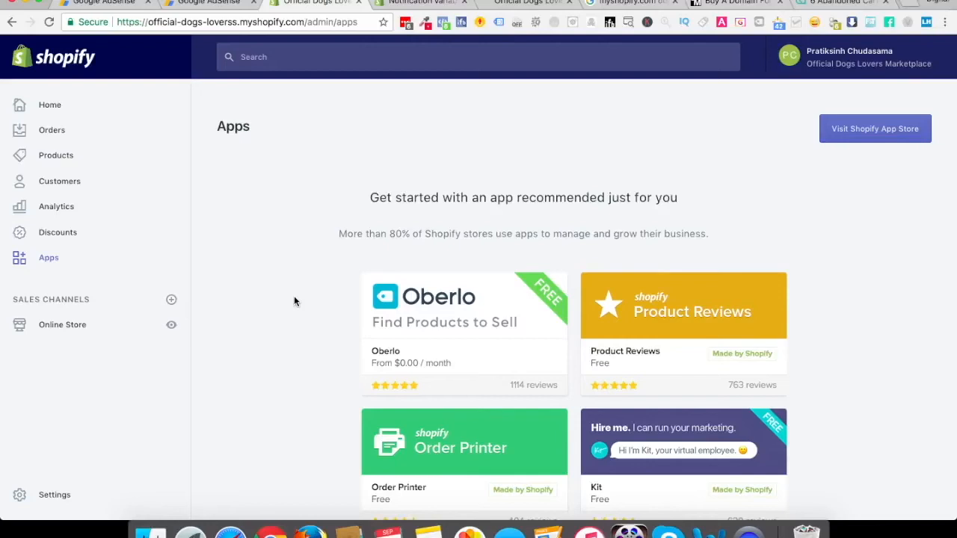
left_click(74, 330)
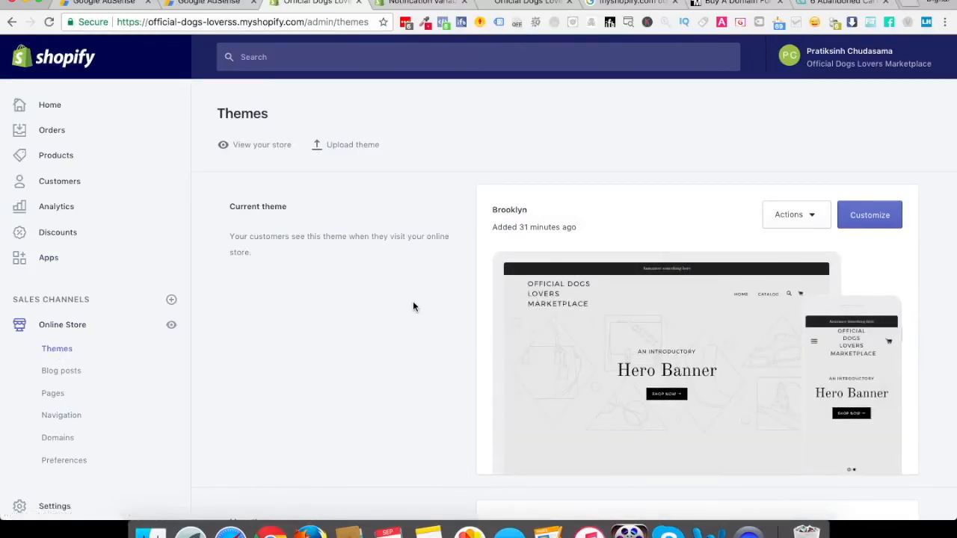
Open the current Brooklyn theme for customization, check its extra actions and open the Header section's settings
left_click(869, 217)
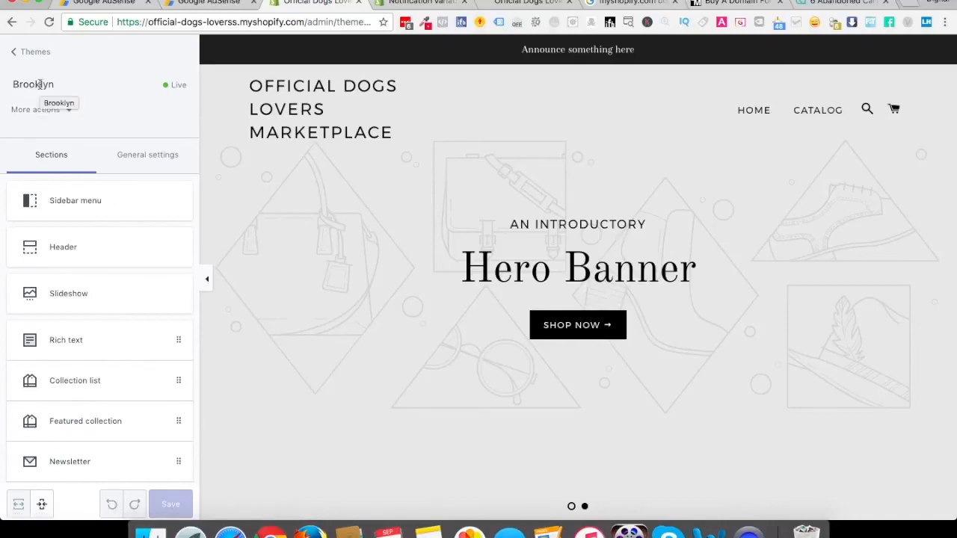
left_click(46, 110)
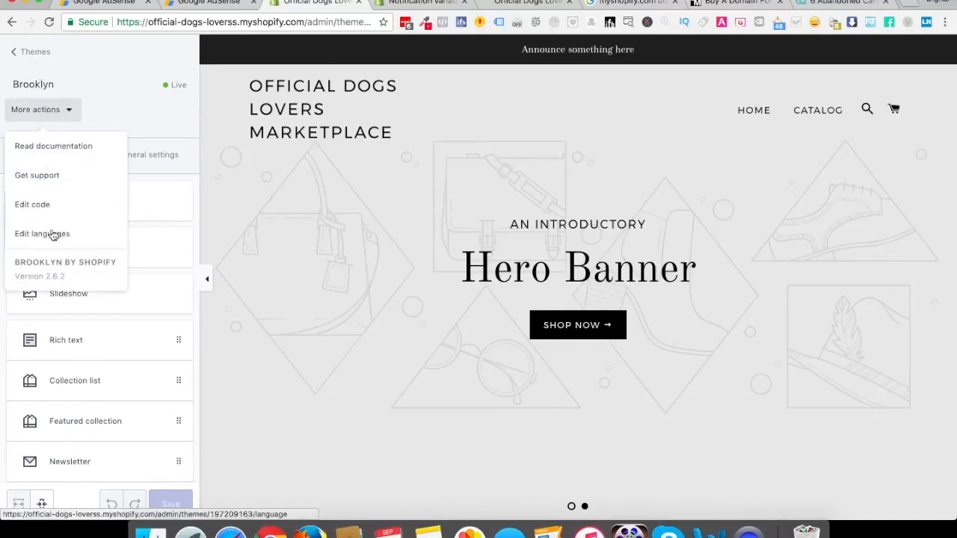
left_click(141, 102)
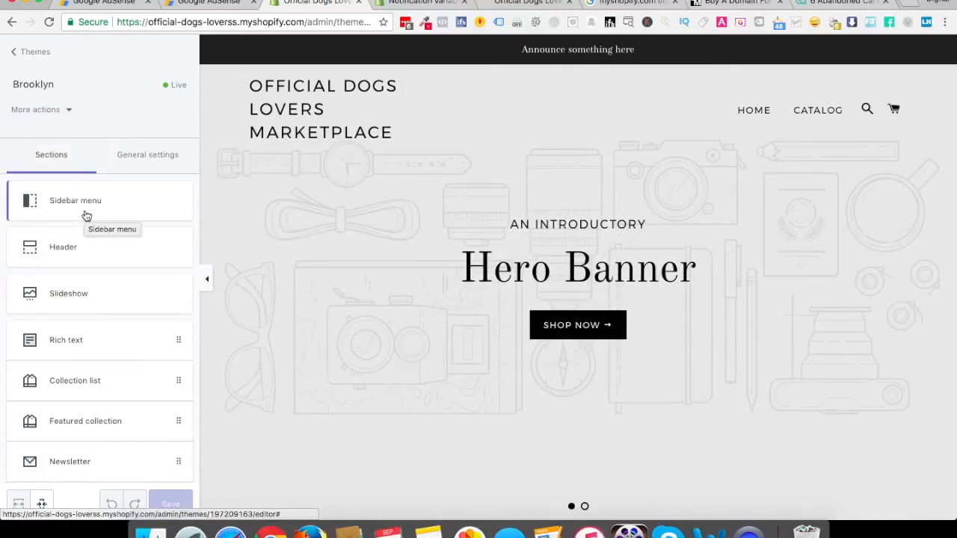
left_click(80, 253)
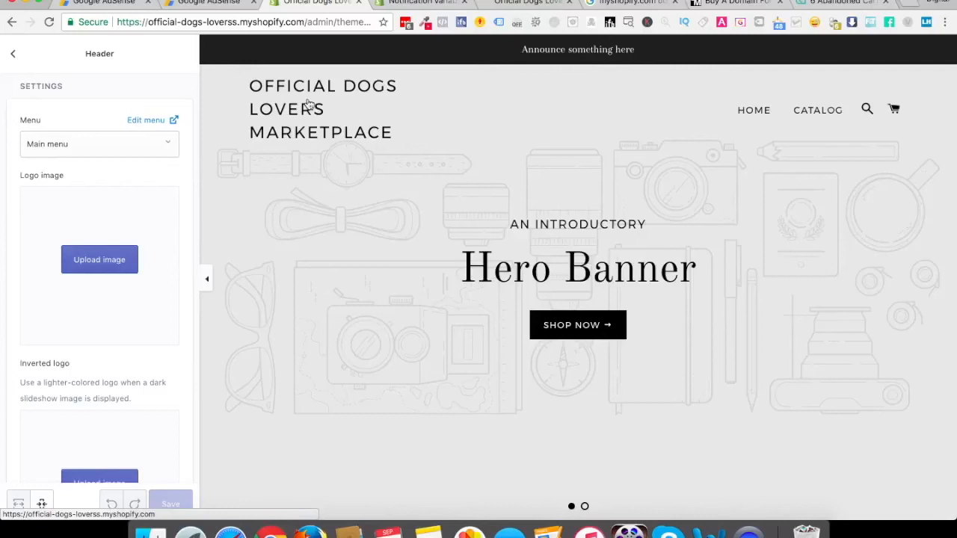
Switch to the browser tab showing the live store and load shopify.com/tools there
left_click(514, 3)
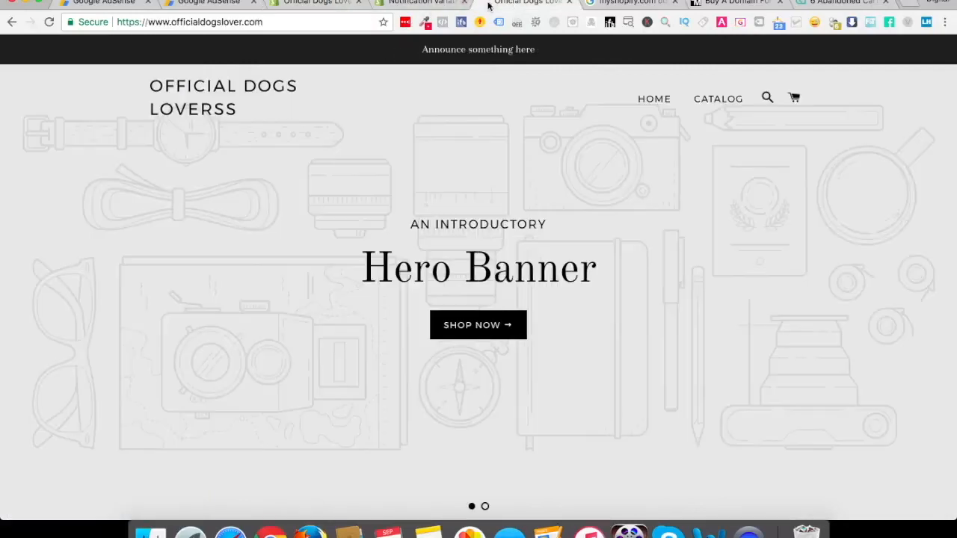
left_click(251, 25)
type("shopify.com")
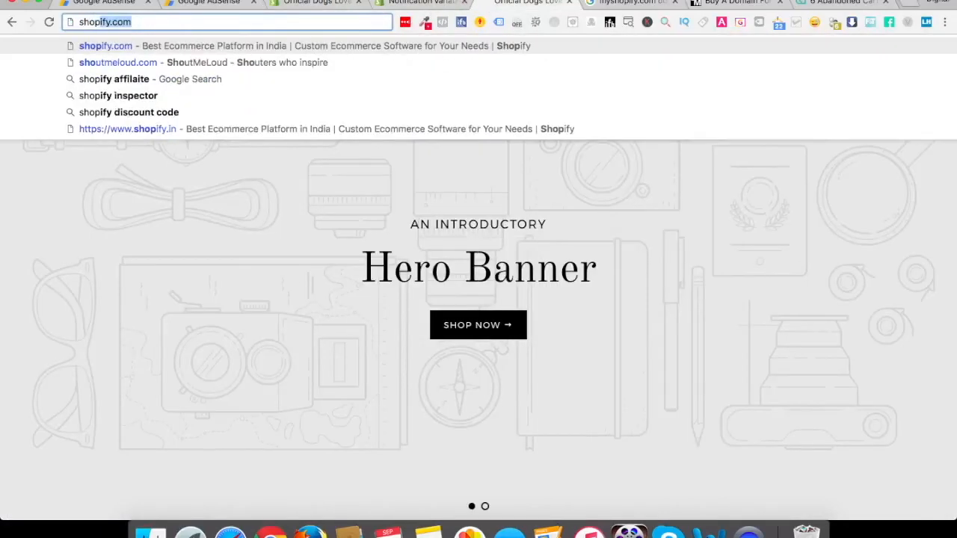
type("/tools")
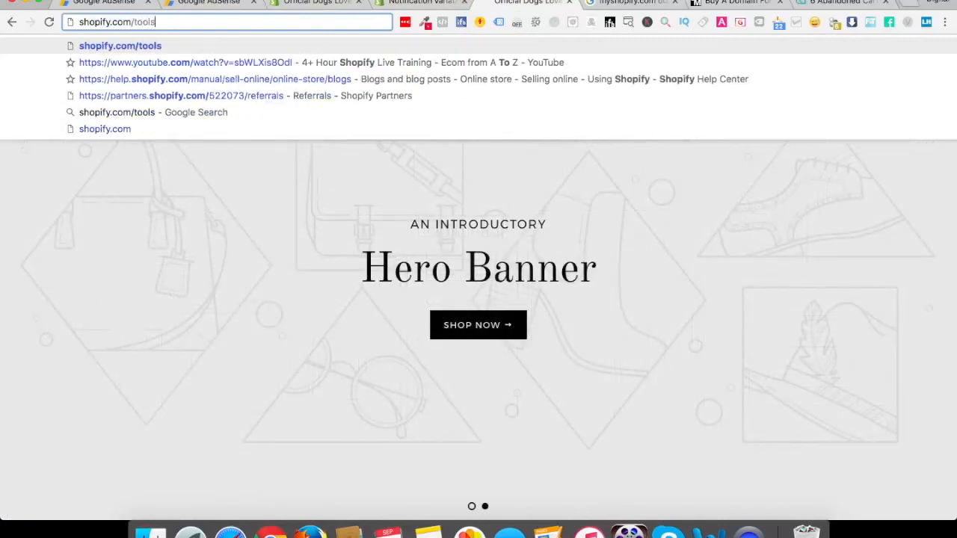
key("Return")
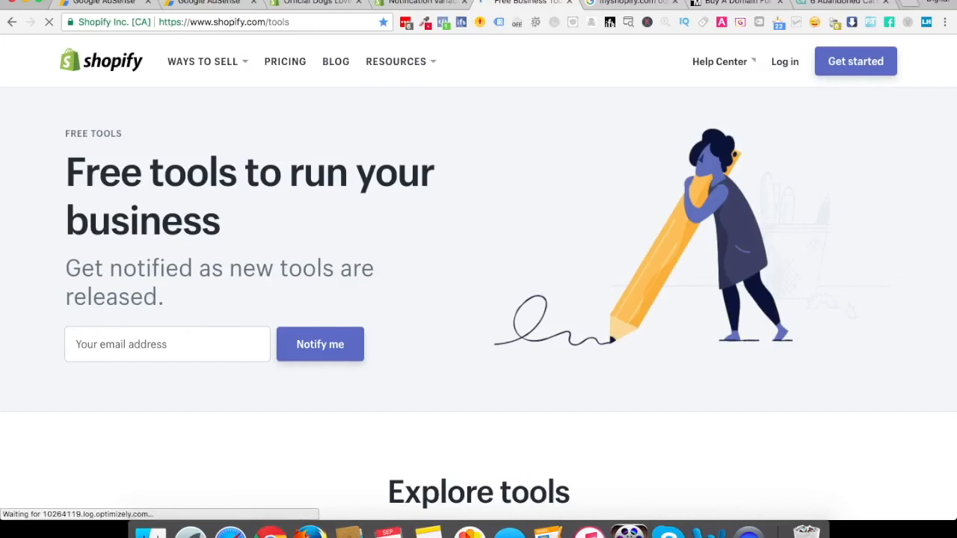
Find the Logo maker among Shopify's free tools and open it to create a logo
mouse_move(248, 61)
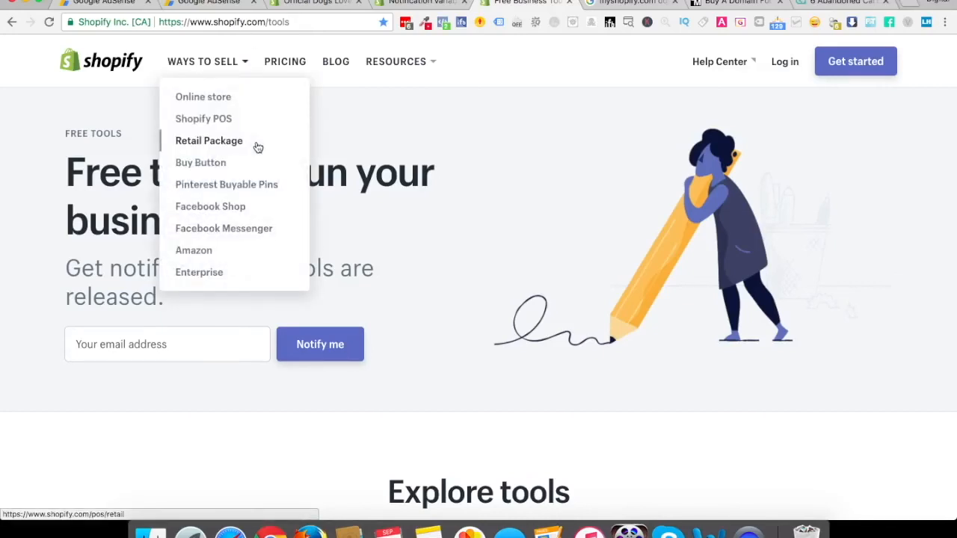
scroll(271, 376, "down", 10)
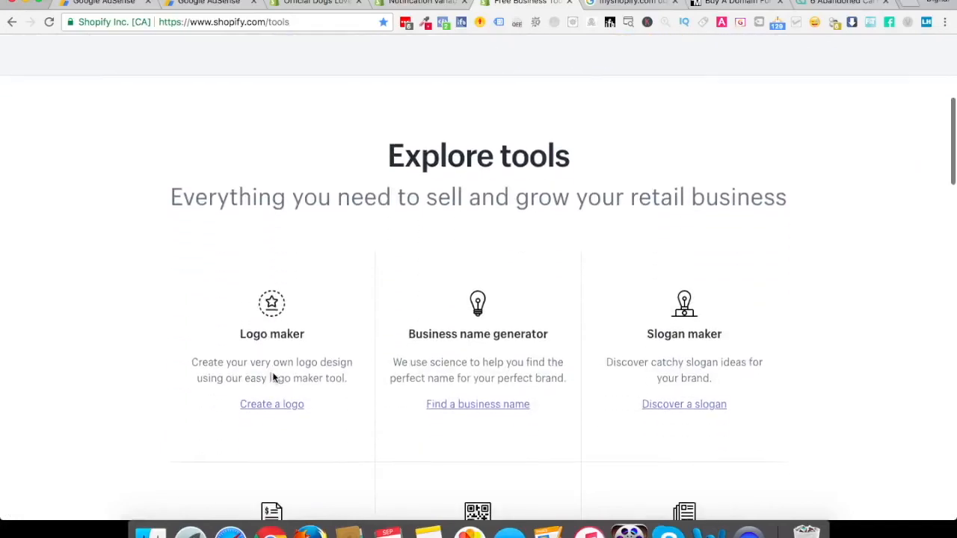
scroll(273, 378, "down", 1)
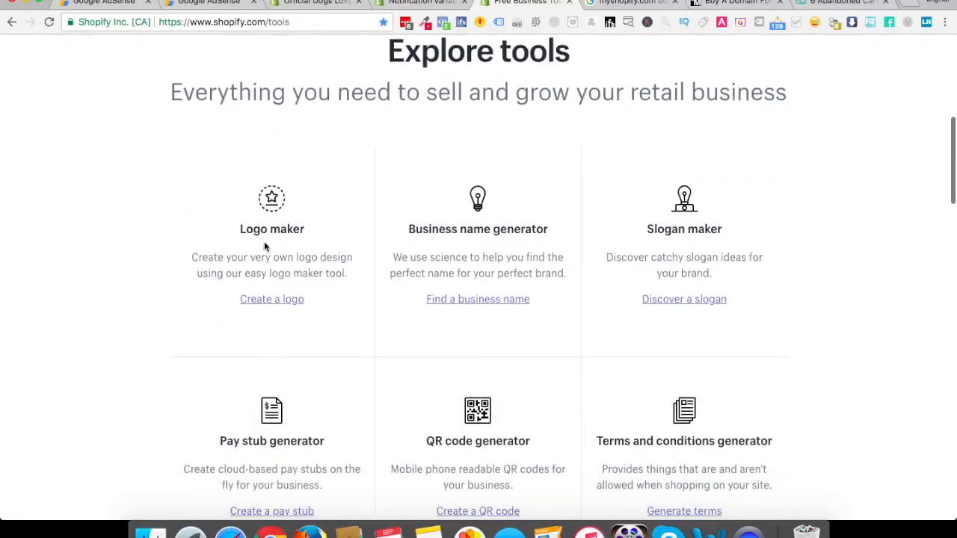
left_click(273, 302)
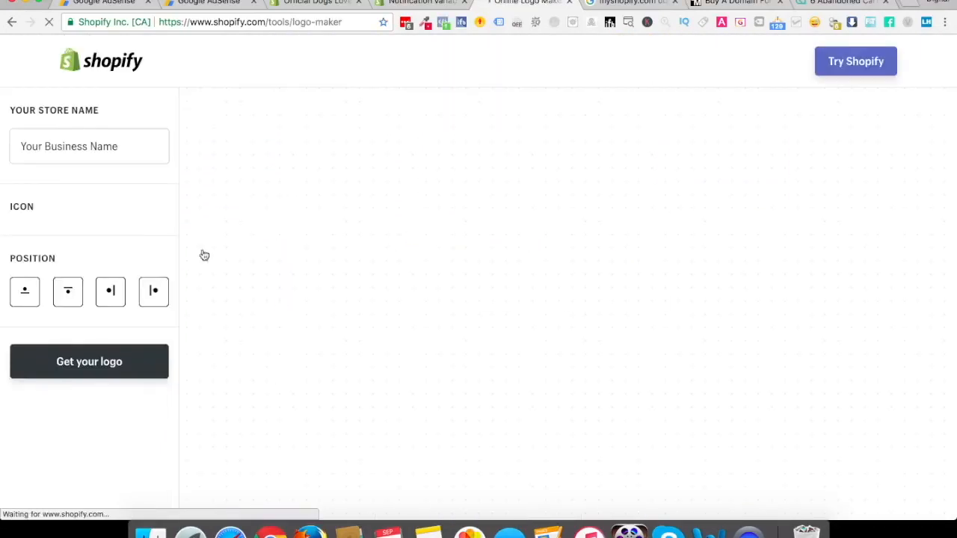
Enter "Official Dogs Lover" as the store name for the logo
left_click(92, 146)
type("Offi")
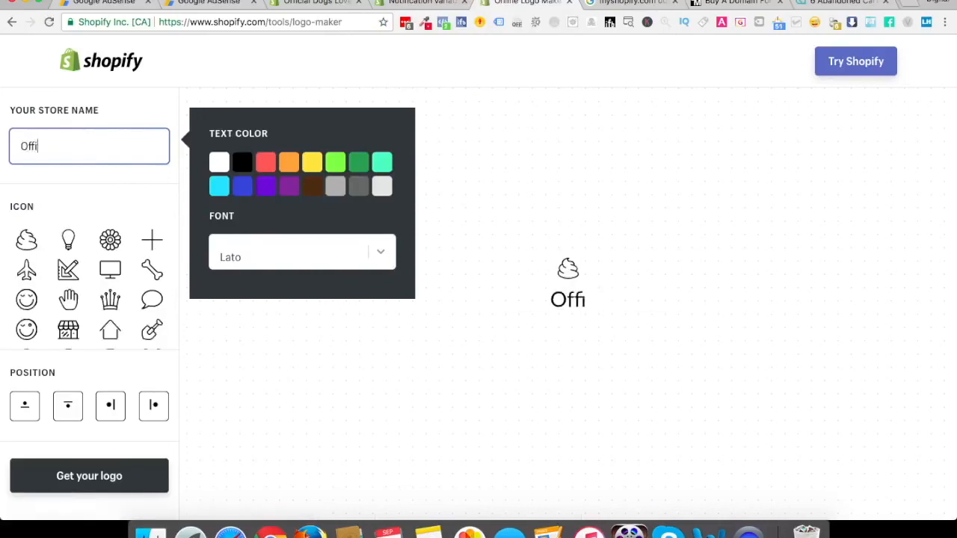
type("cial Dogs o")
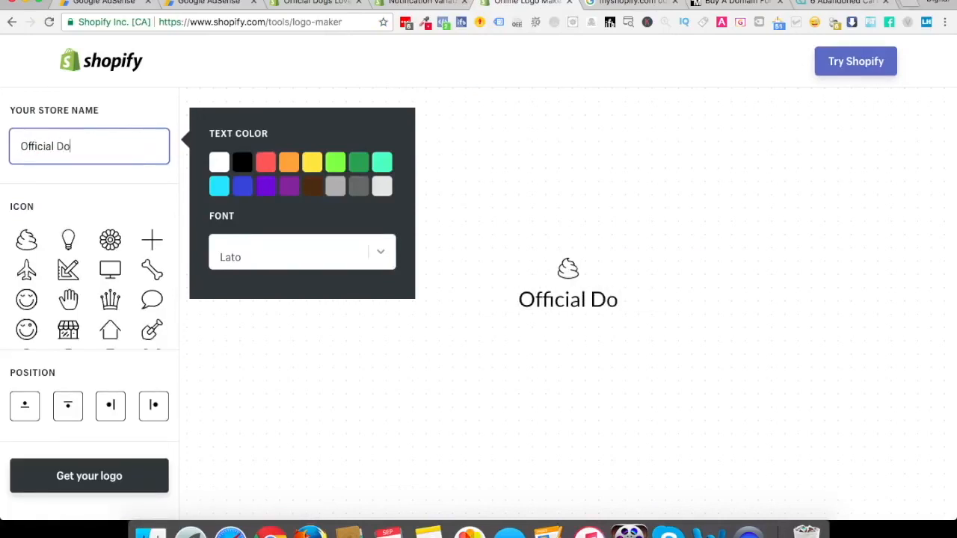
key("BackSpace")
type("over")
key("BackSpace")
key("BackSpace")
key("BackSpace")
key("BackSpace")
type("Lover")
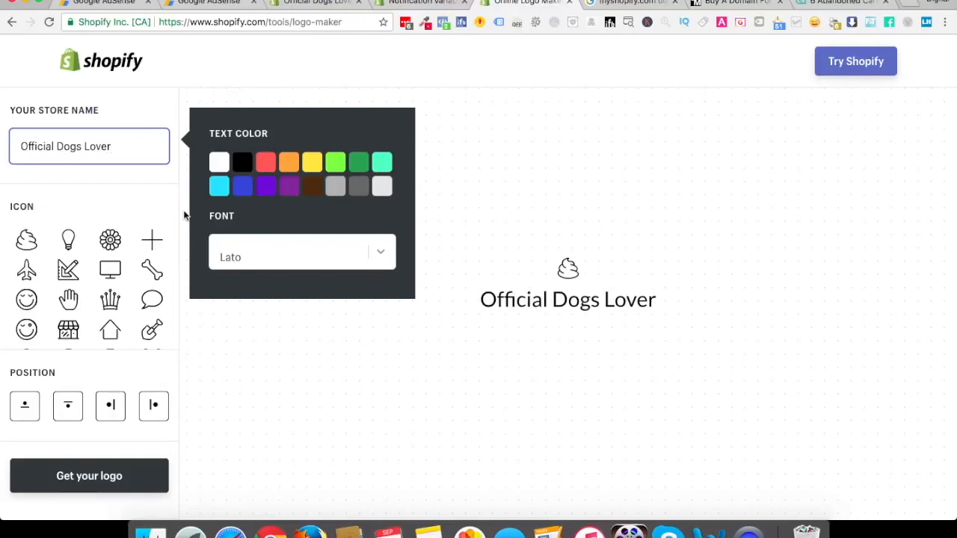
Compare the Oswald and Quicksand fonts on the logo text and set it to Oswald
left_click(371, 255)
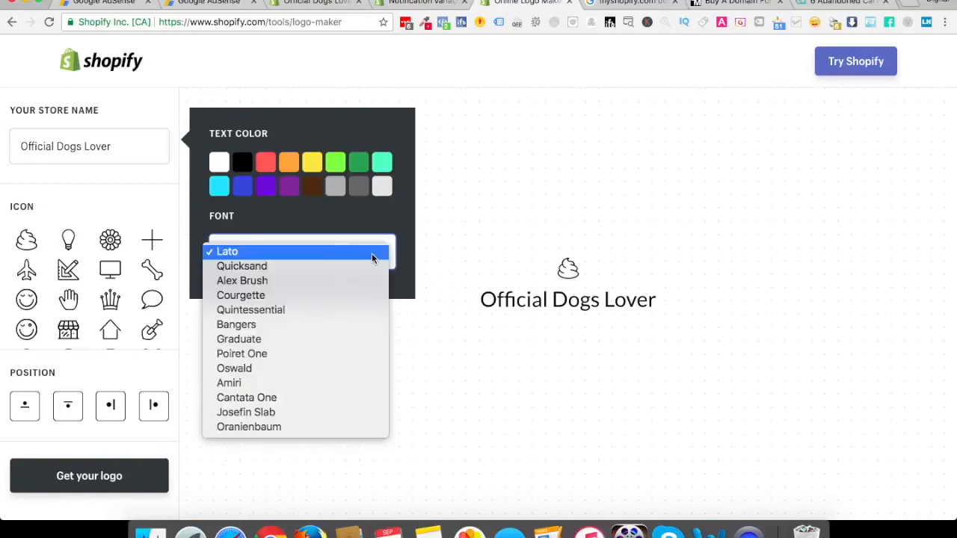
left_click(269, 367)
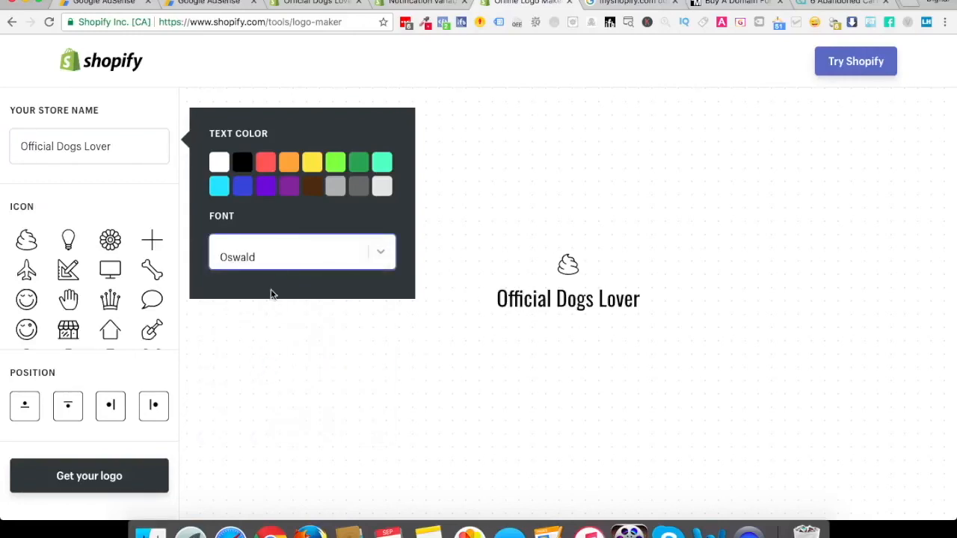
left_click(254, 258)
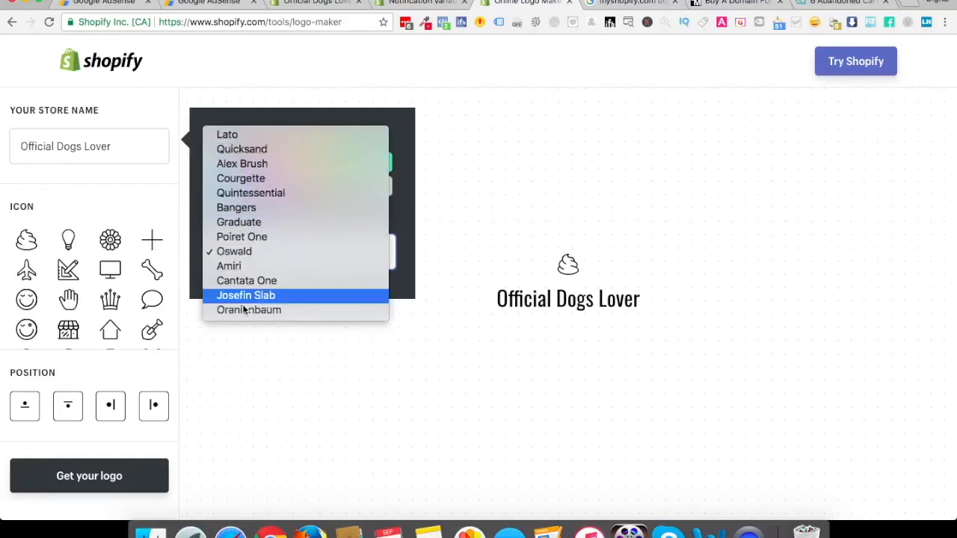
left_click(241, 149)
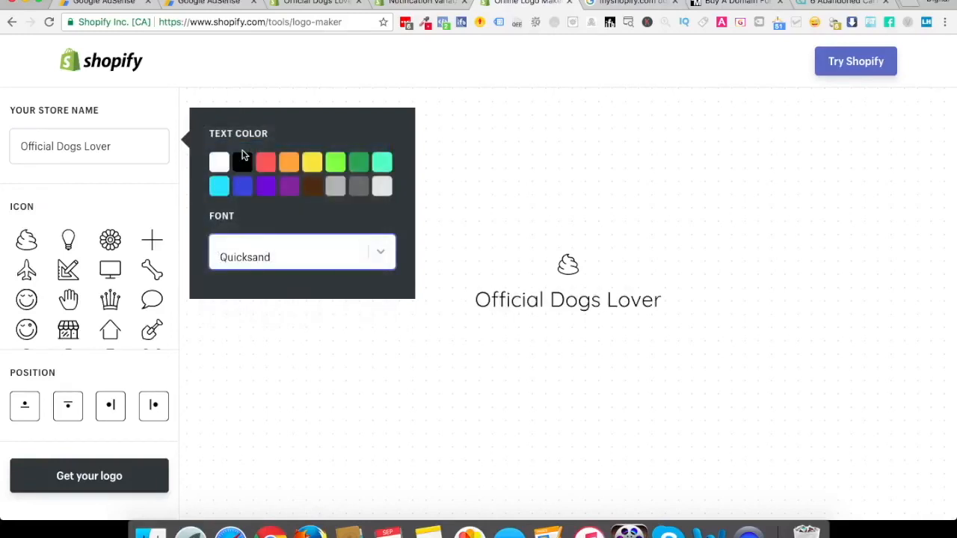
left_click(260, 245)
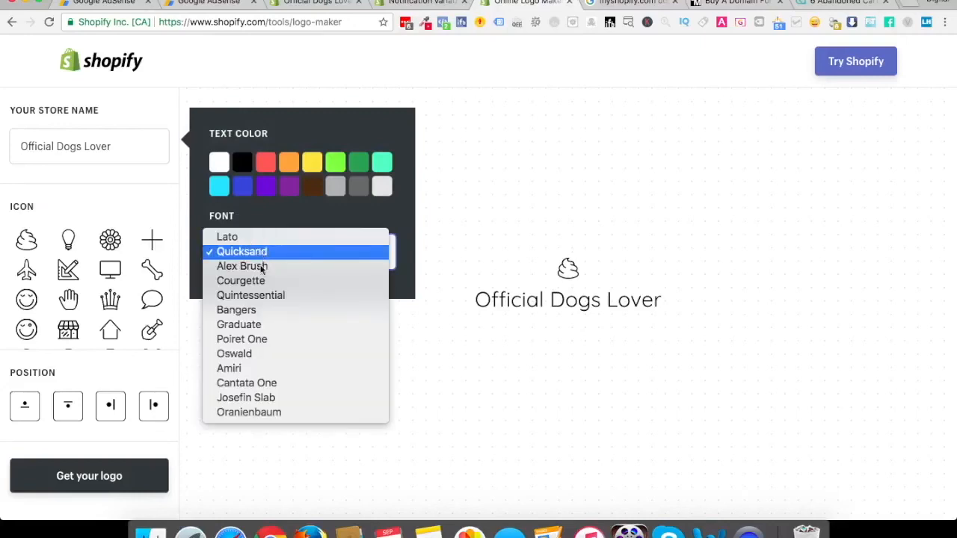
left_click(258, 355)
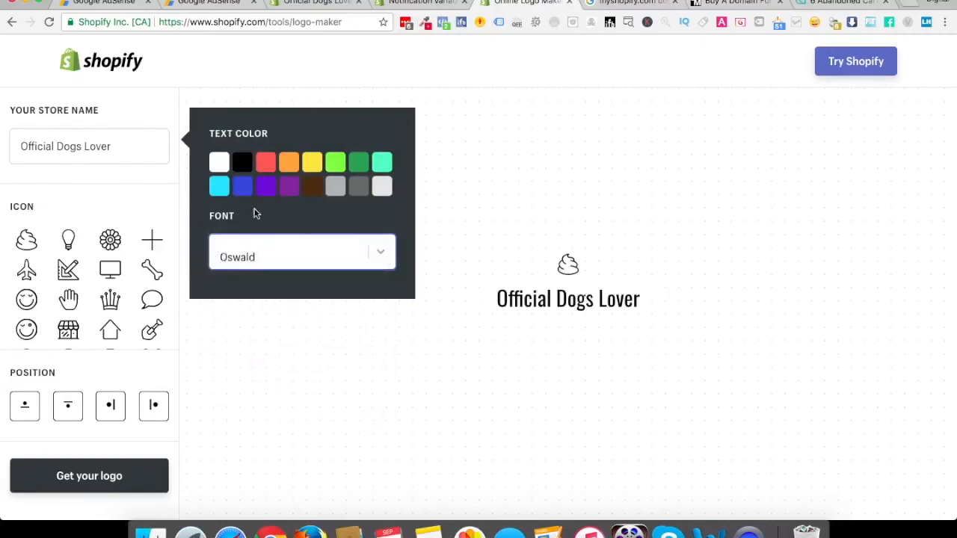
Choose the bone as the logo's icon and look through the other available icons
left_click(152, 270)
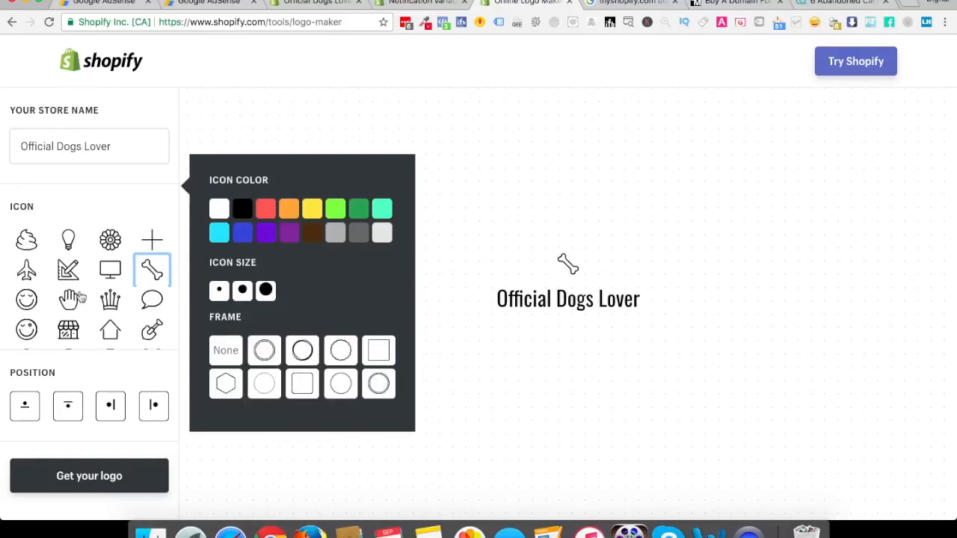
scroll(82, 295, "down", 5)
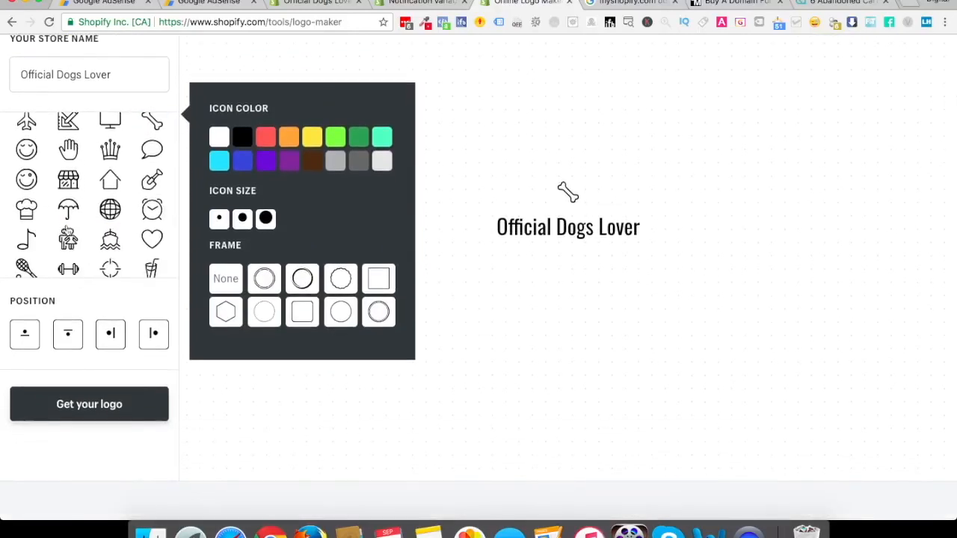
scroll(84, 240, "down", 2)
scroll(84, 239, "up", 2)
scroll(85, 240, "up", 3)
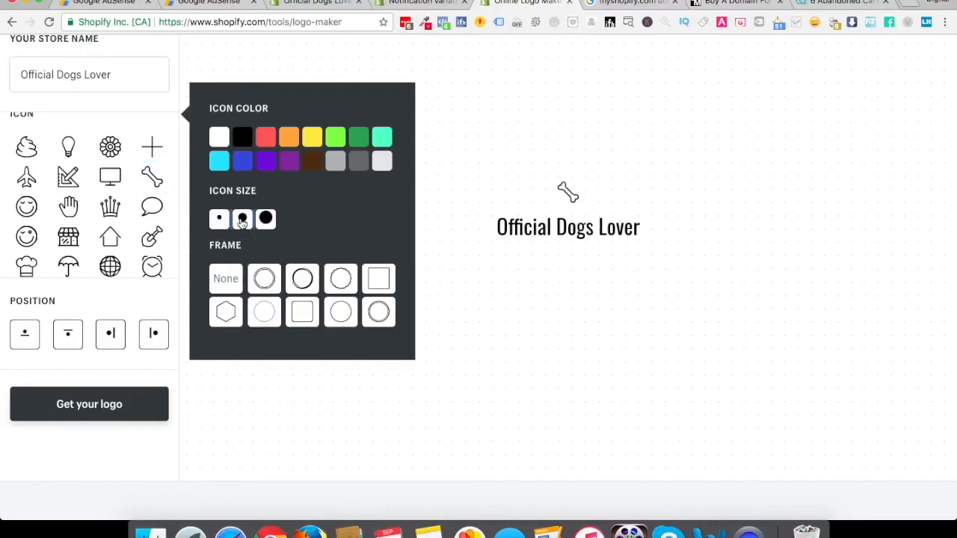
Compare the large and medium icon sizes, keep medium, and frame the bone with the bold, uneven double circle
left_click(268, 219)
left_click(243, 219)
left_click(263, 279)
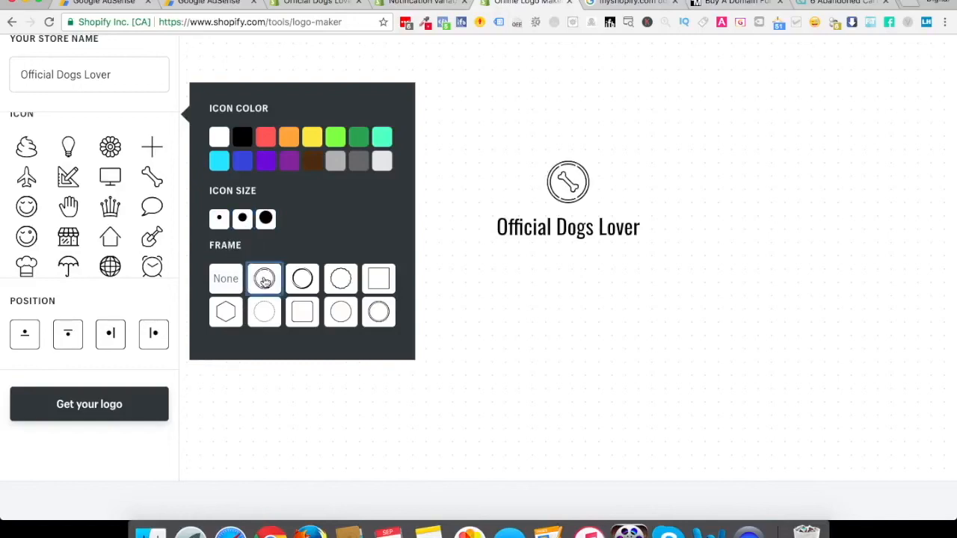
left_click(300, 279)
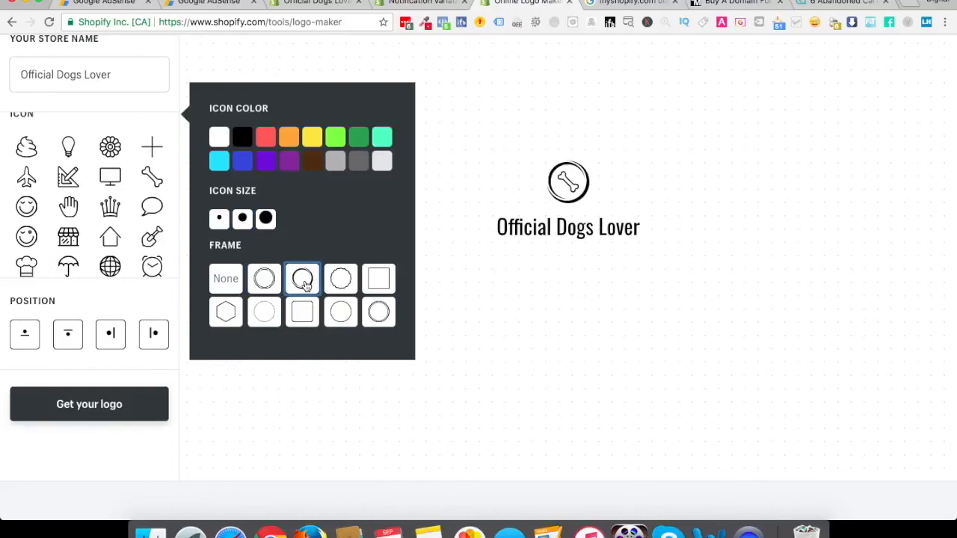
Compare the four icon positions and place the framed bone to the left of the store name
left_click(25, 336)
left_click(68, 338)
left_click(112, 338)
left_click(160, 335)
left_click(112, 340)
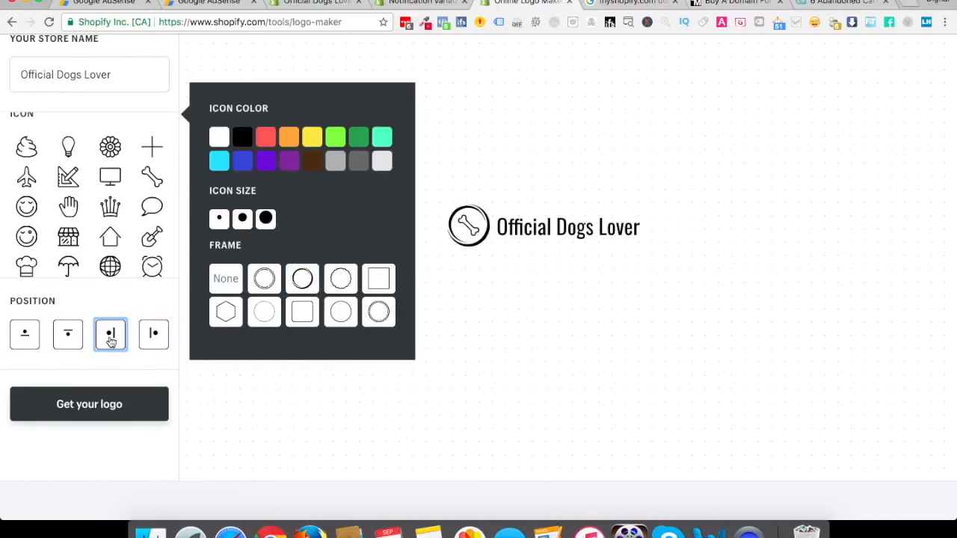
Try the logo's store name in capitals as "OFFICIAL DOGS LOVER"
triple_click(69, 83)
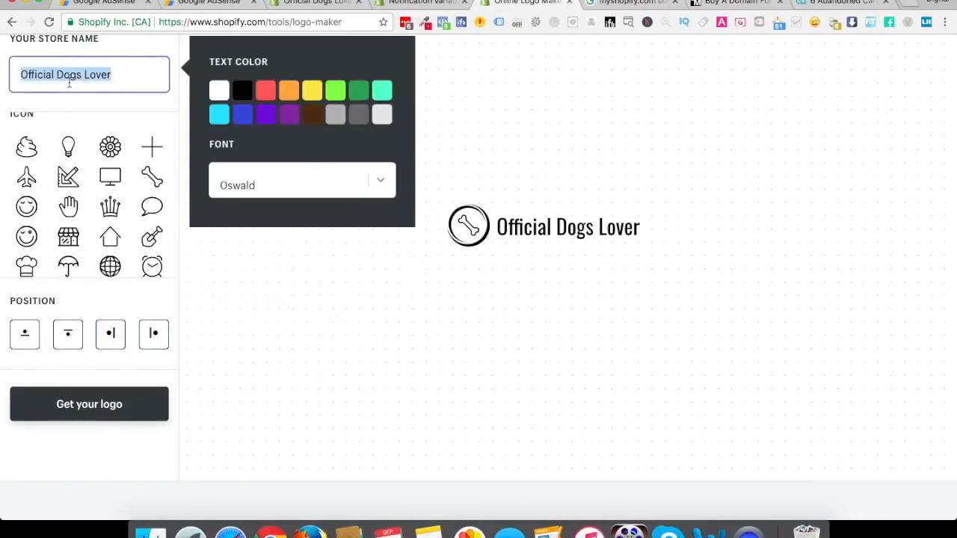
type("OFFICIA")
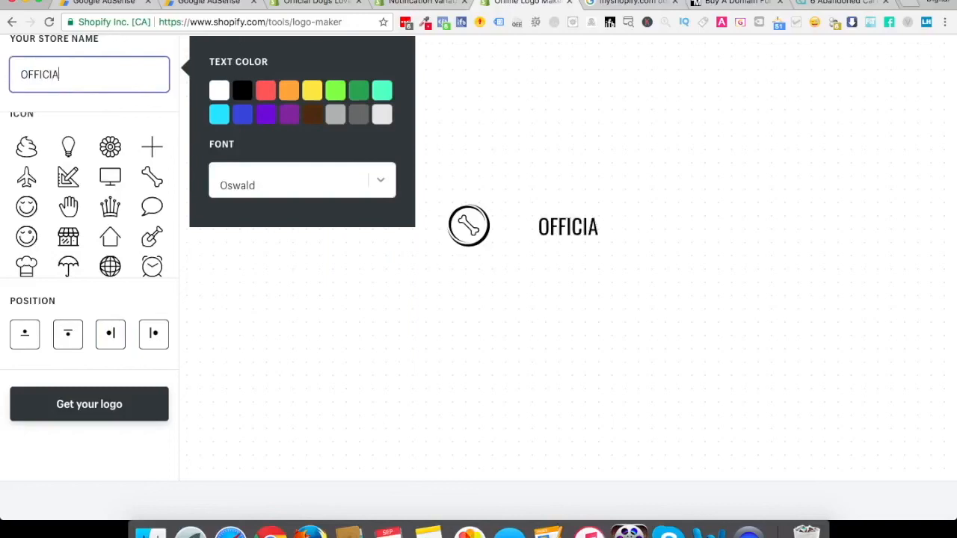
type("L DOGS LOVER")
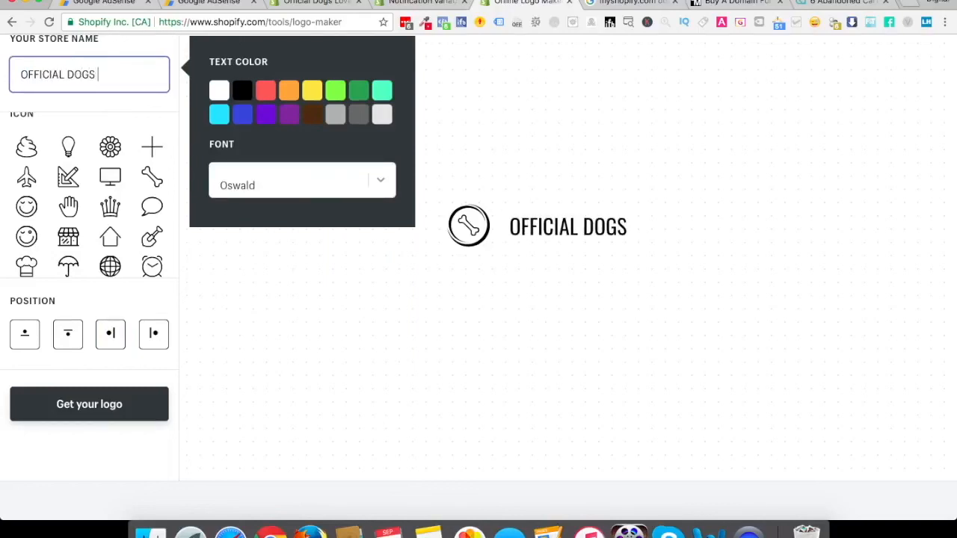
Set the logo's store name to "Official Dogs Lover" and proceed to getting the finished logo
triple_click(48, 81)
type("Official Dogs Lover")
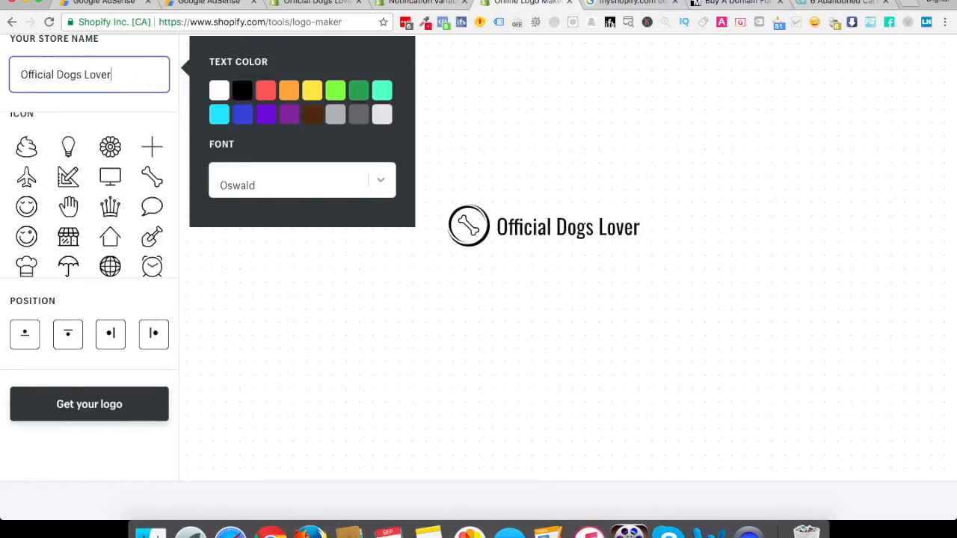
left_click(91, 404)
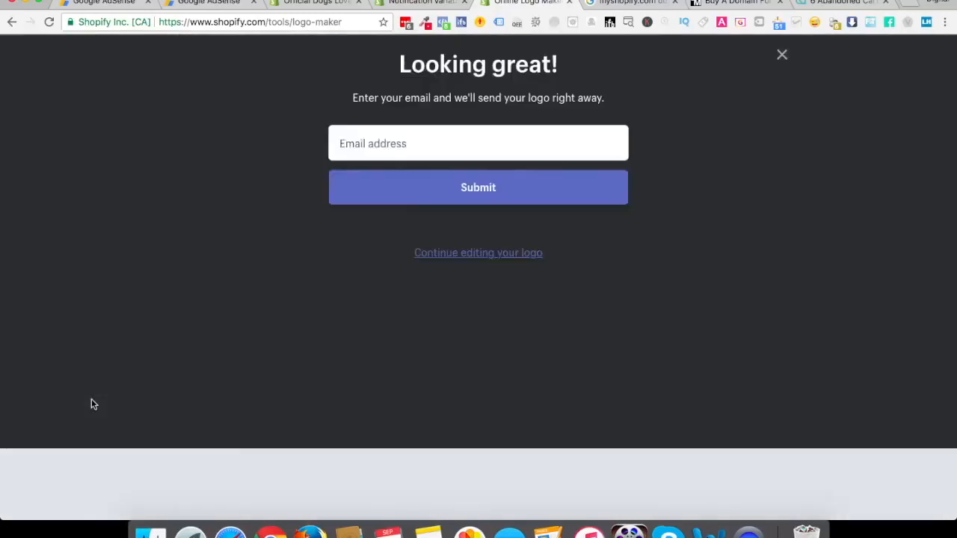